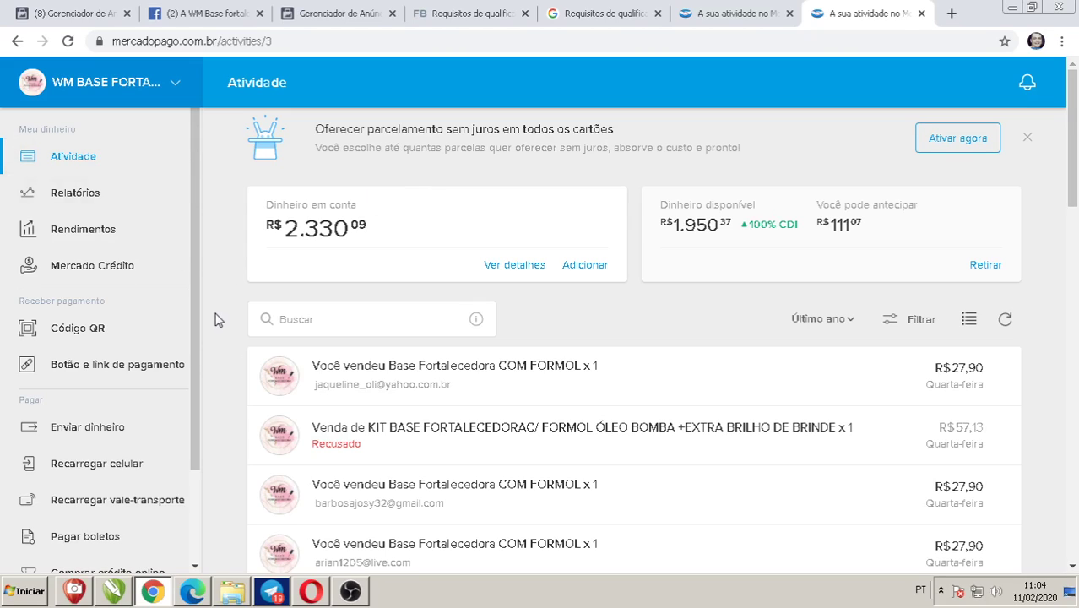
- Start a new Mercado Pago payment link with the suggested title beginning "VENDA NO CARTÃO" and the "método master power" image as its photo
{"action": "left_click", "coordinate": [88, 374]}
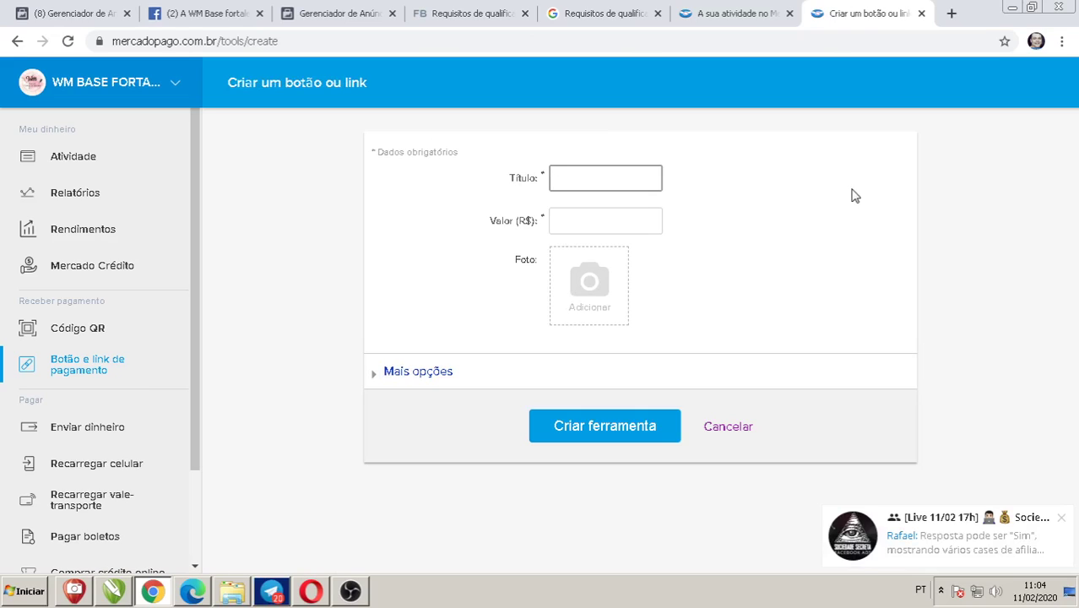
{"action": "left_click", "coordinate": [587, 178]}
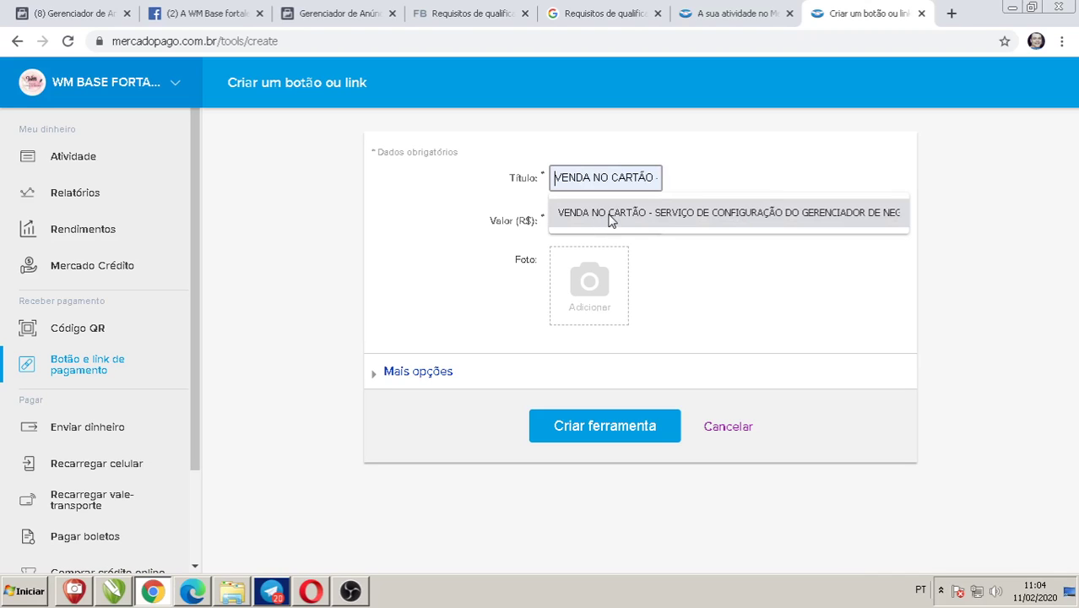
{"action": "left_click", "coordinate": [612, 218]}
{"action": "left_click", "coordinate": [590, 282]}
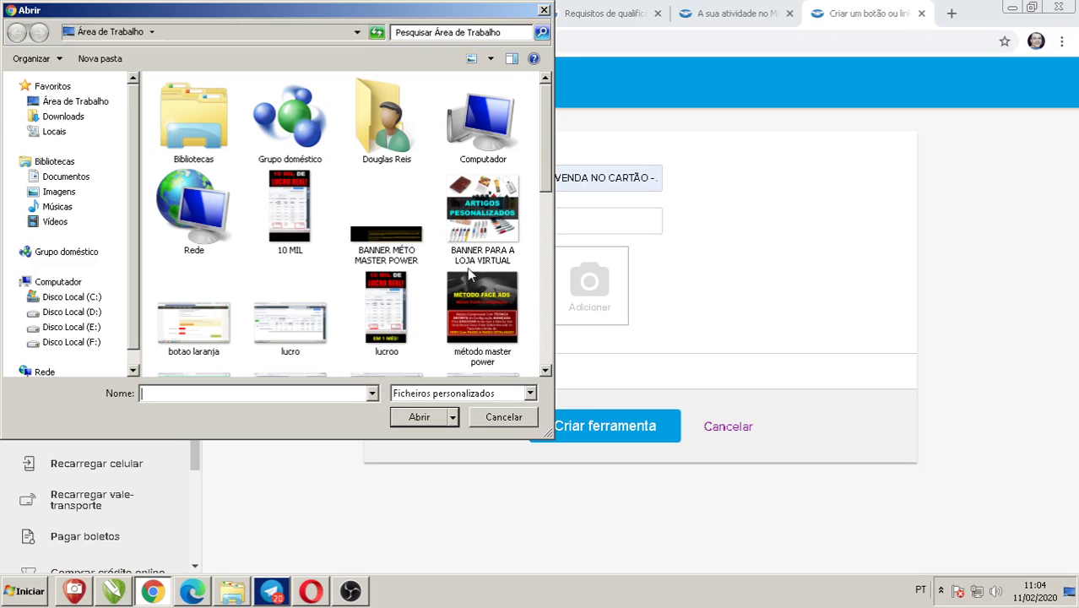
{"action": "left_click", "coordinate": [495, 316]}
{"action": "left_click", "coordinate": [433, 419]}
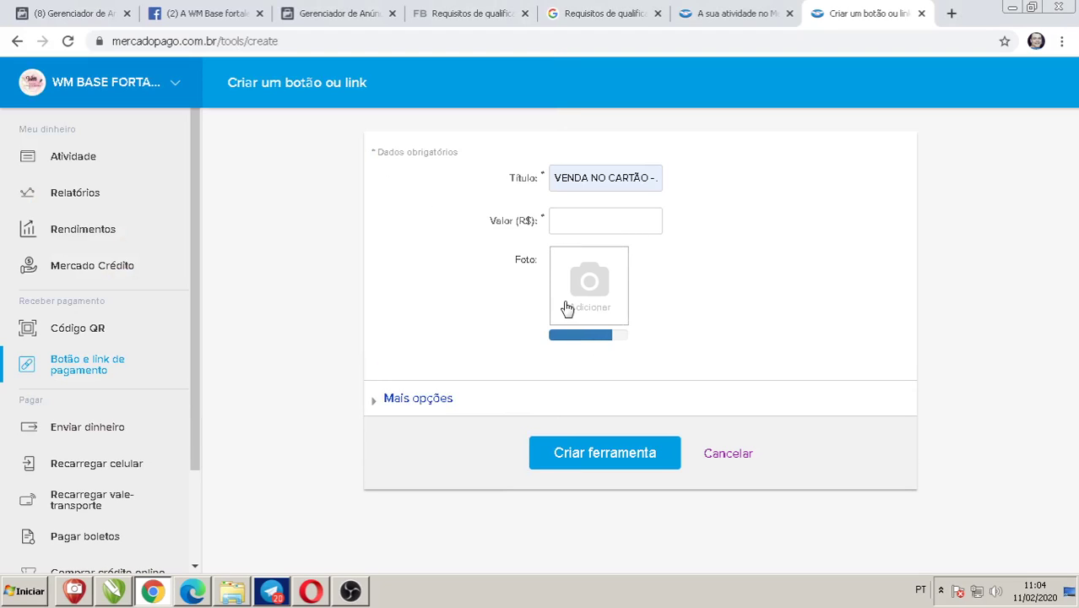
- Set the payment link's value to R$ 50, look through its additional options, and create the tool
{"action": "left_click", "coordinate": [575, 223]}
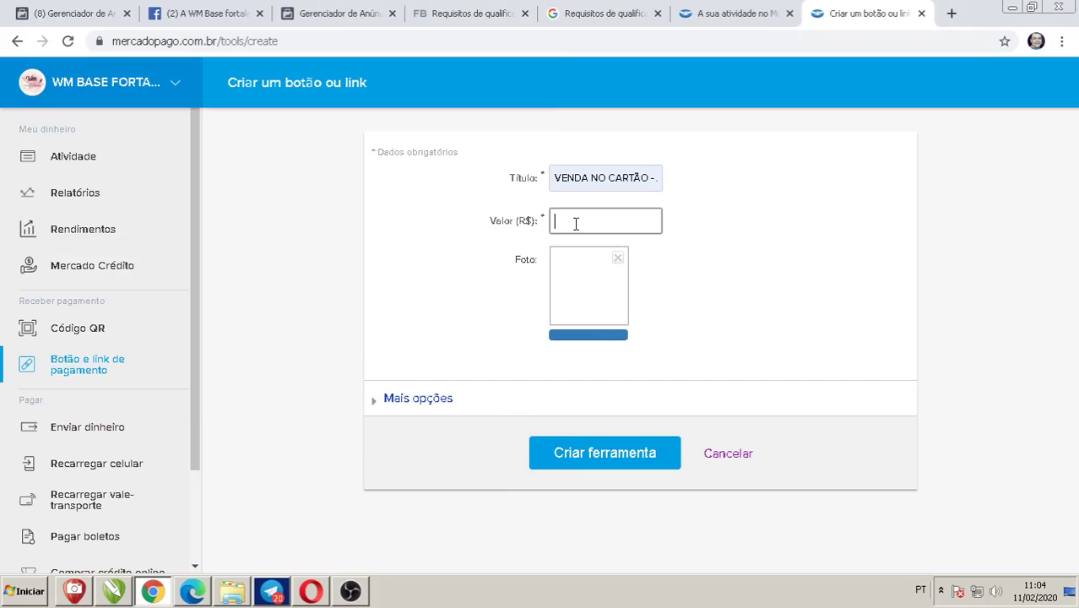
{"action": "type", "text": "50"}
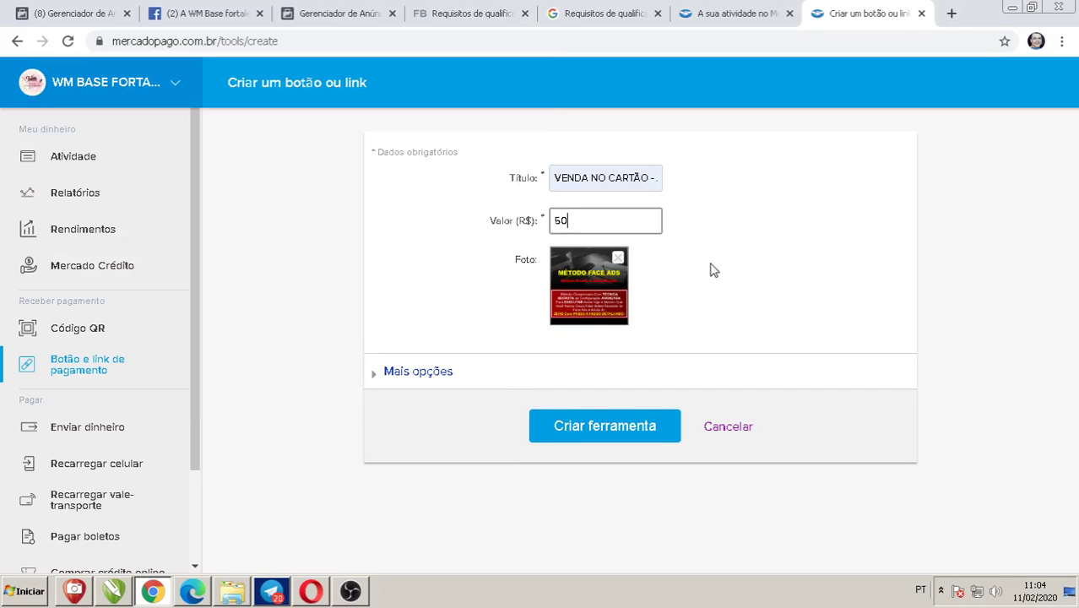
{"action": "left_click", "coordinate": [712, 269]}
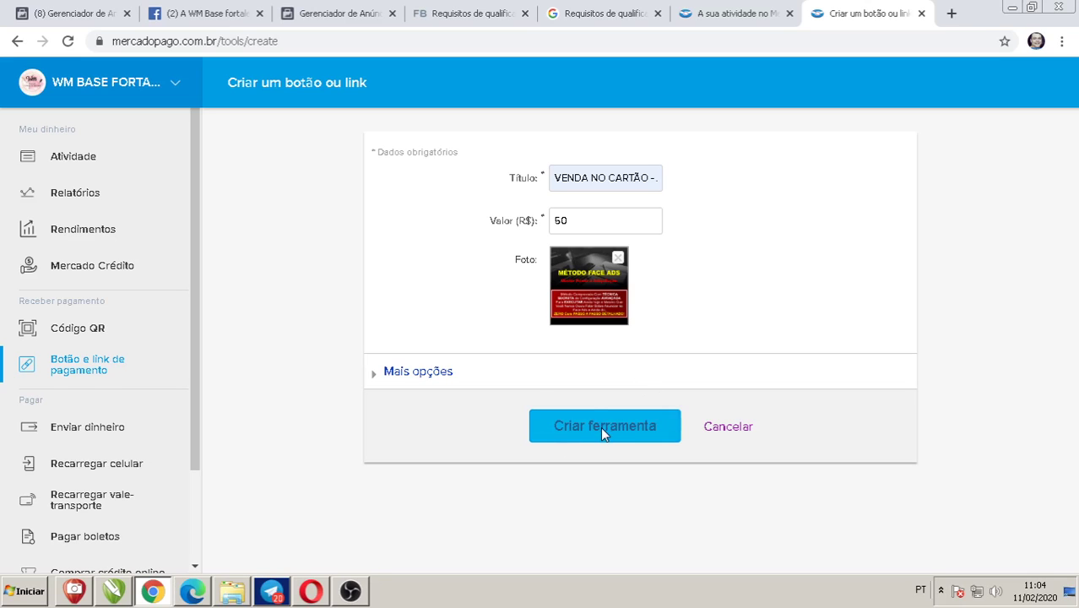
{"action": "left_click", "coordinate": [419, 373]}
{"action": "scroll", "coordinate": [484, 332], "scroll_direction": "down", "scroll_amount": 2}
{"action": "scroll", "coordinate": [498, 338], "scroll_direction": "down", "scroll_amount": 5}
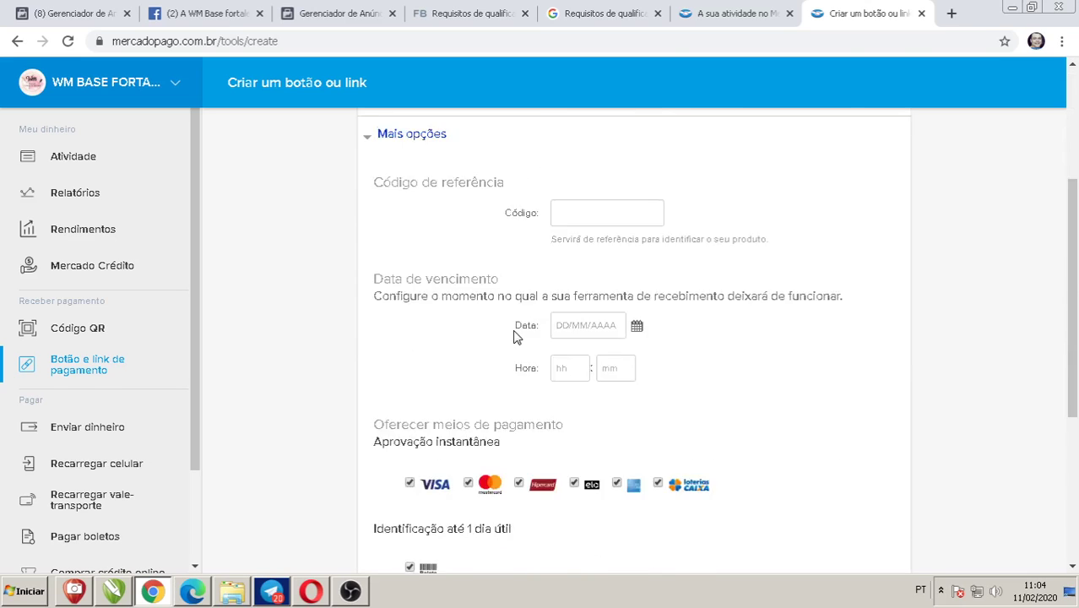
{"action": "left_click", "coordinate": [573, 505]}
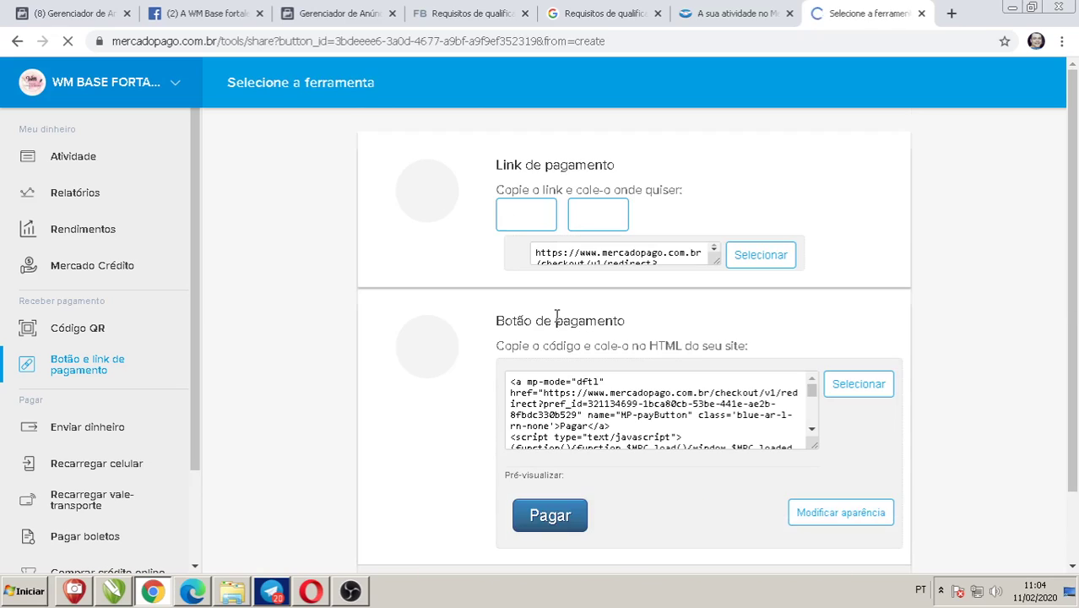
- Copy the full URL of the newly created payment link
{"action": "left_click_drag", "start_coordinate": [669, 248], "coordinate": [536, 251]}
{"action": "key", "text": "ctrl+c"}
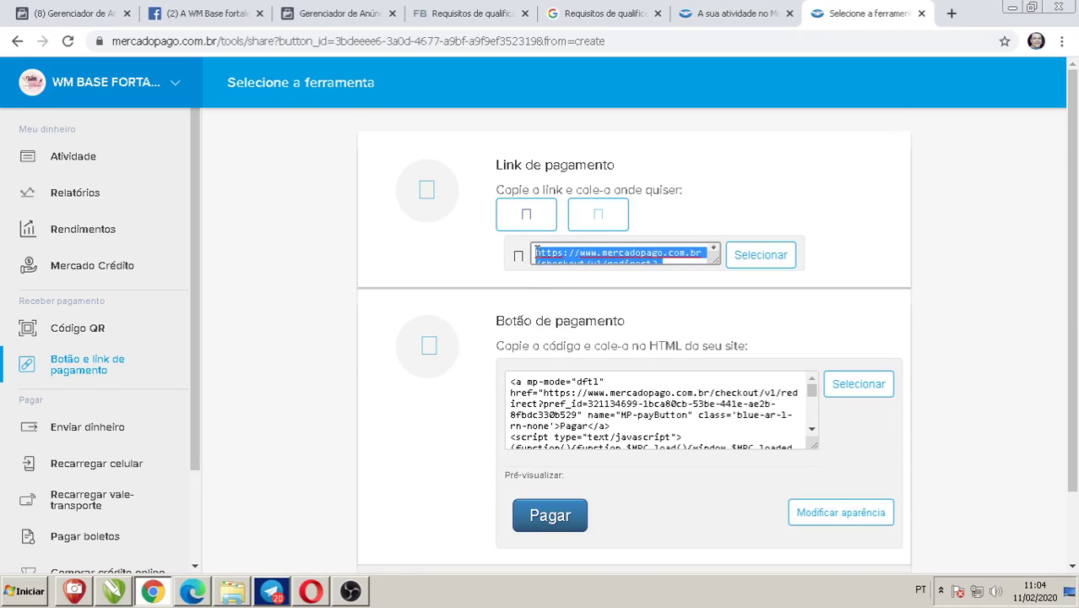
{"action": "right_click", "coordinate": [545, 253]}
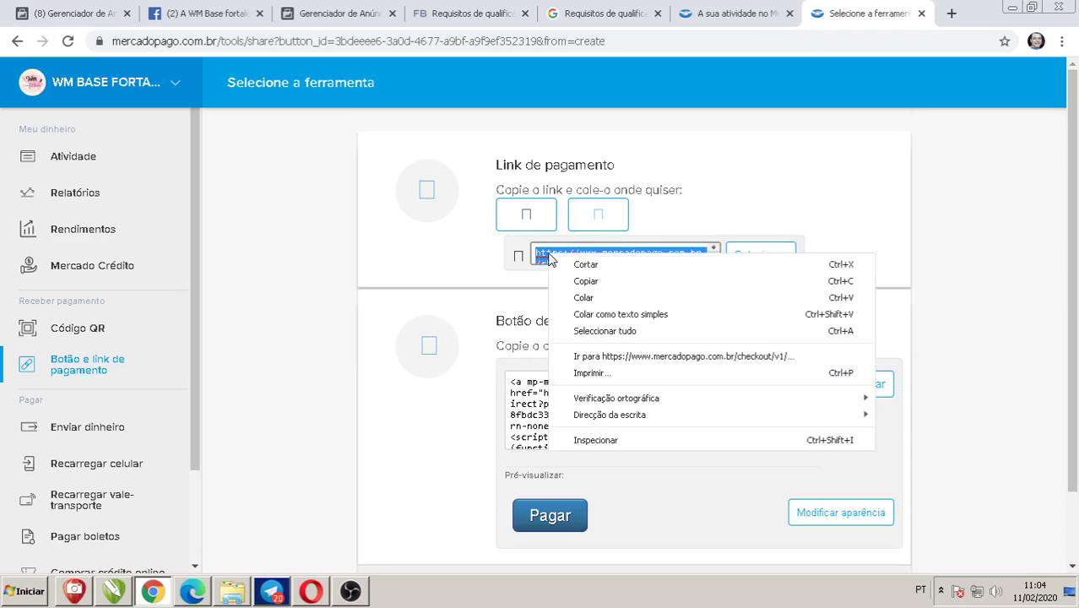
{"action": "left_click", "coordinate": [594, 281]}
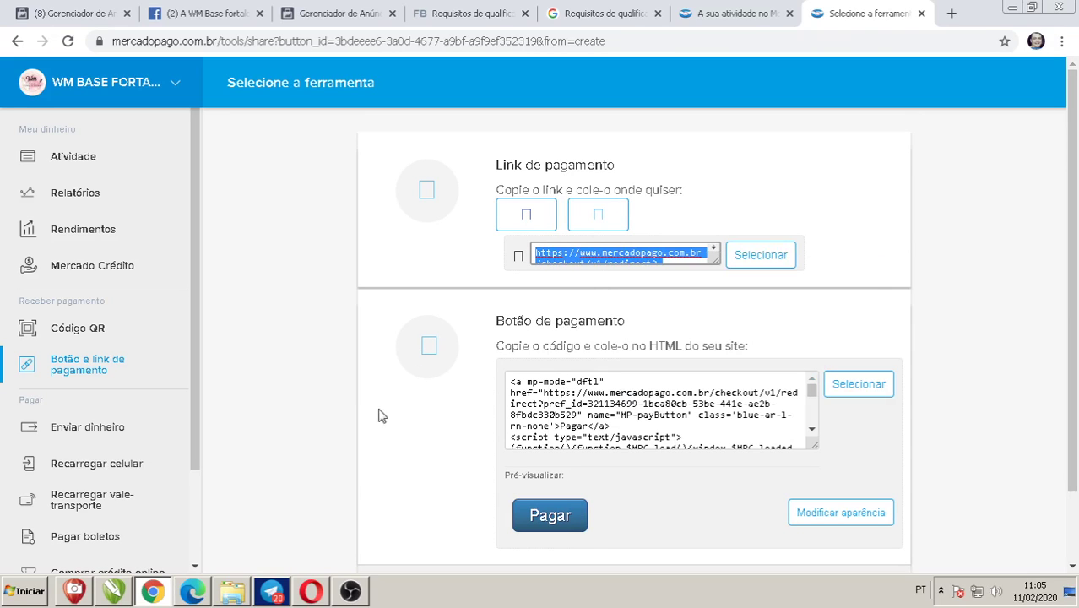
- Create a new RTF document in the GESTOR DE ANÚNCIOS folder and paste the payment link into it
{"action": "left_click", "coordinate": [235, 591]}
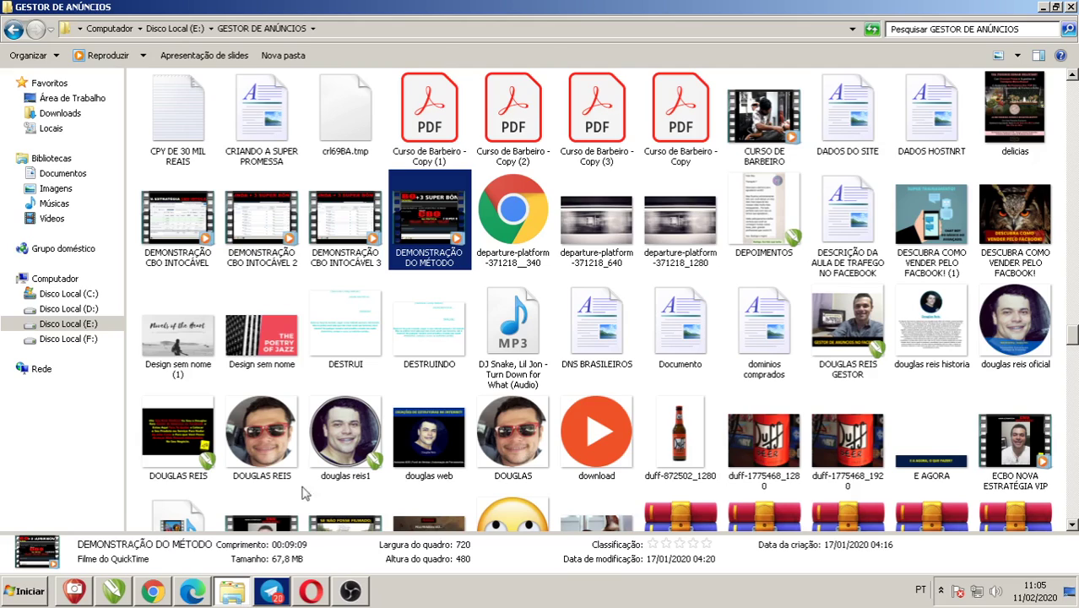
{"action": "right_click", "coordinate": [147, 180]}
{"action": "mouse_move", "coordinate": [258, 325]}
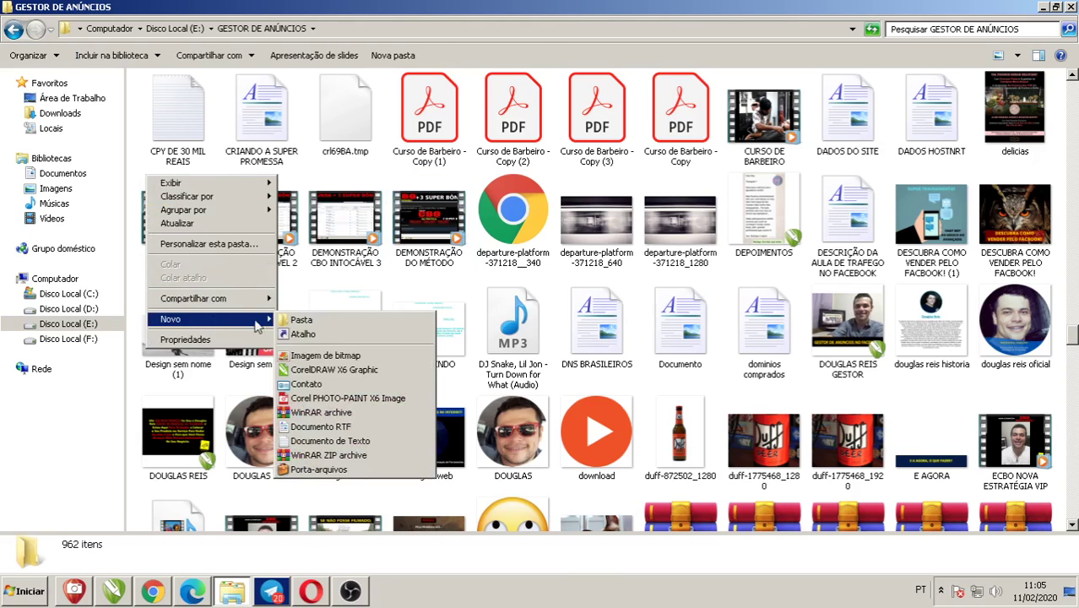
{"action": "left_click", "coordinate": [329, 426]}
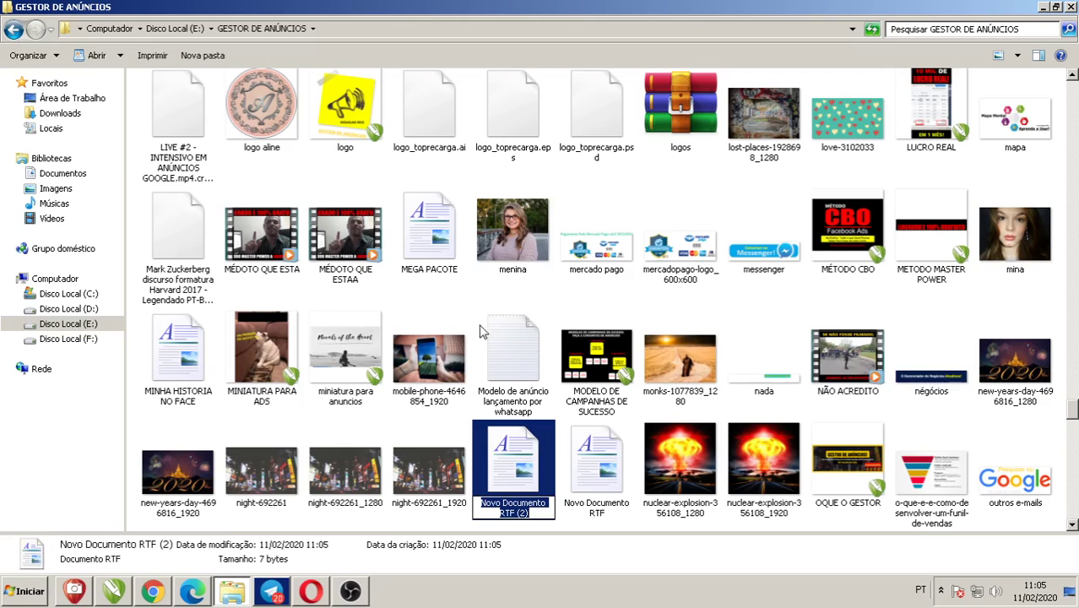
{"action": "double_click", "coordinate": [507, 453]}
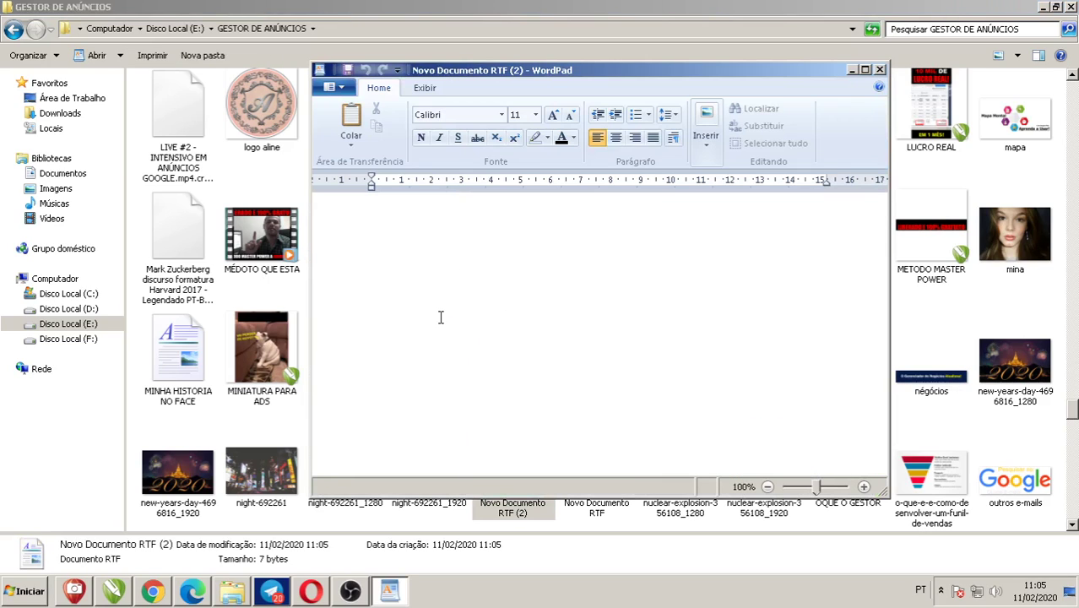
{"action": "key", "text": "ctrl+v"}
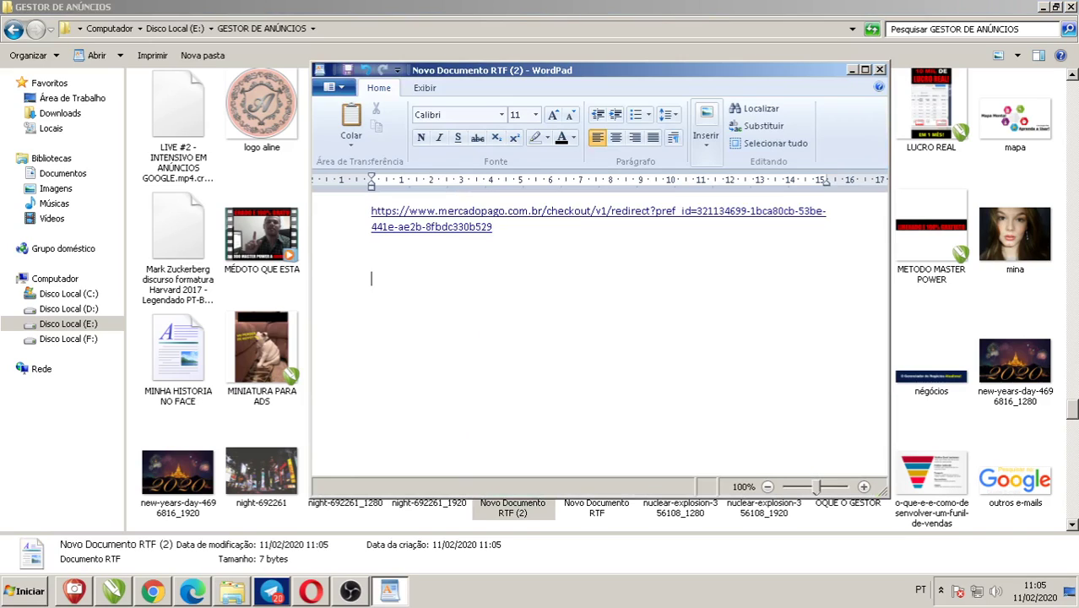
- Switch back to Chrome and open the Facebook Pixels page from Gerenciador de Anúncios
{"action": "left_click", "coordinate": [152, 591]}
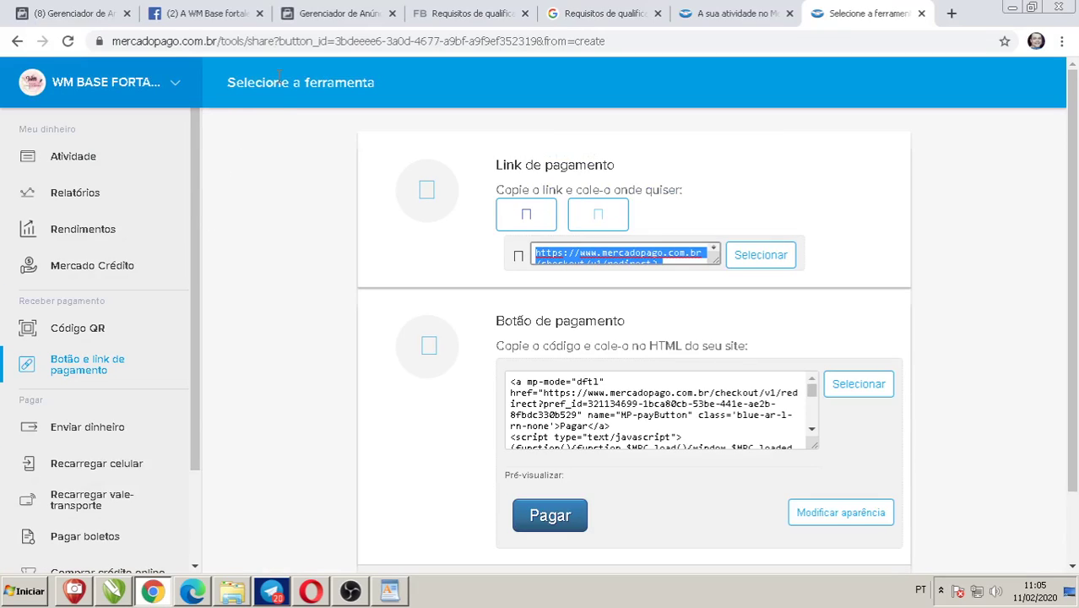
{"action": "left_click", "coordinate": [353, 20]}
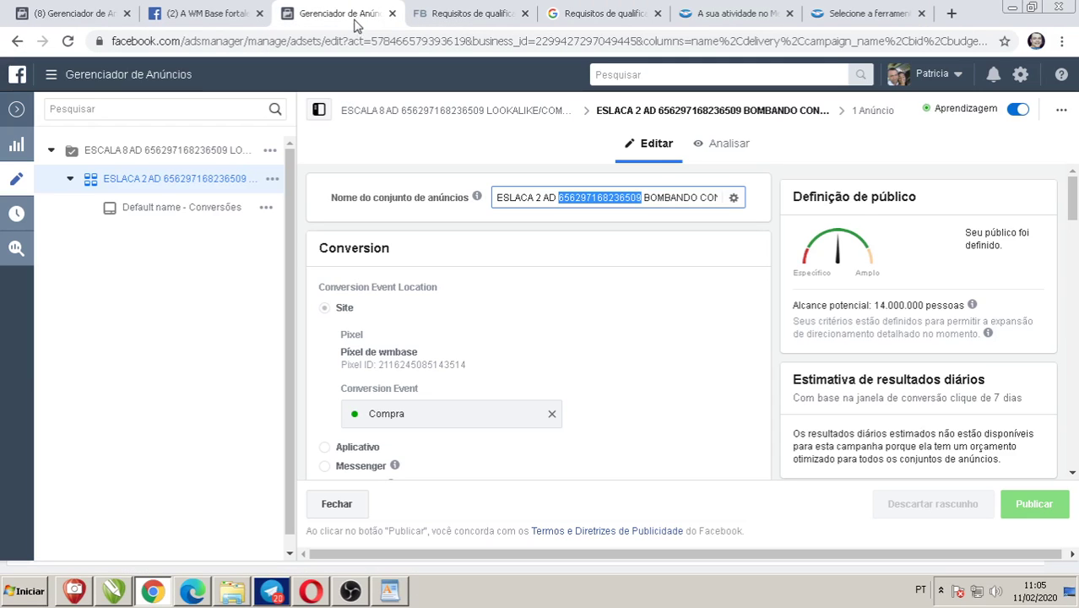
{"action": "left_click", "coordinate": [122, 81]}
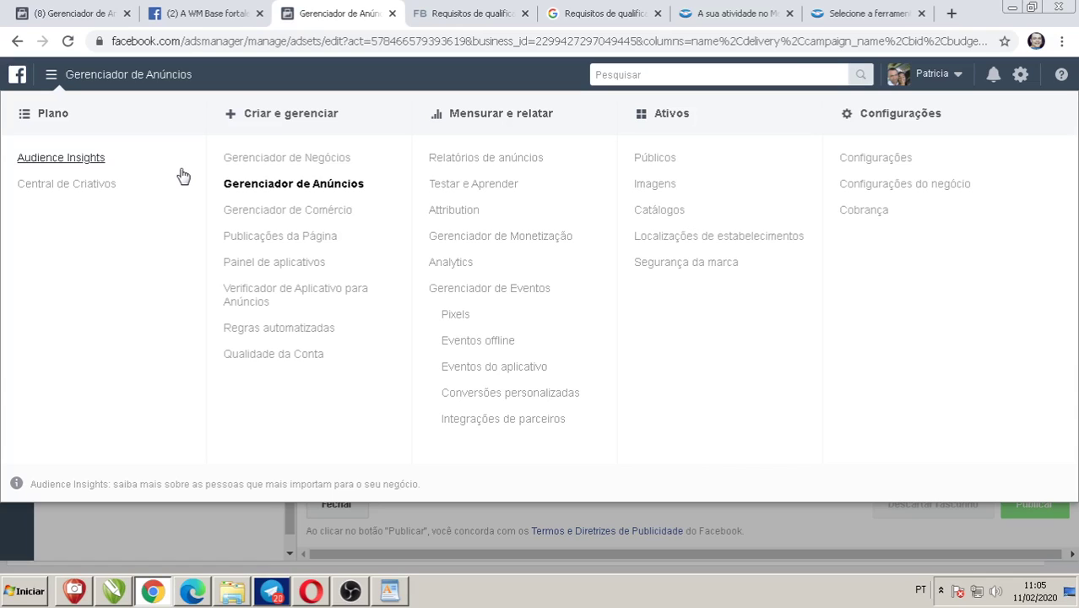
{"action": "left_click", "coordinate": [460, 317]}
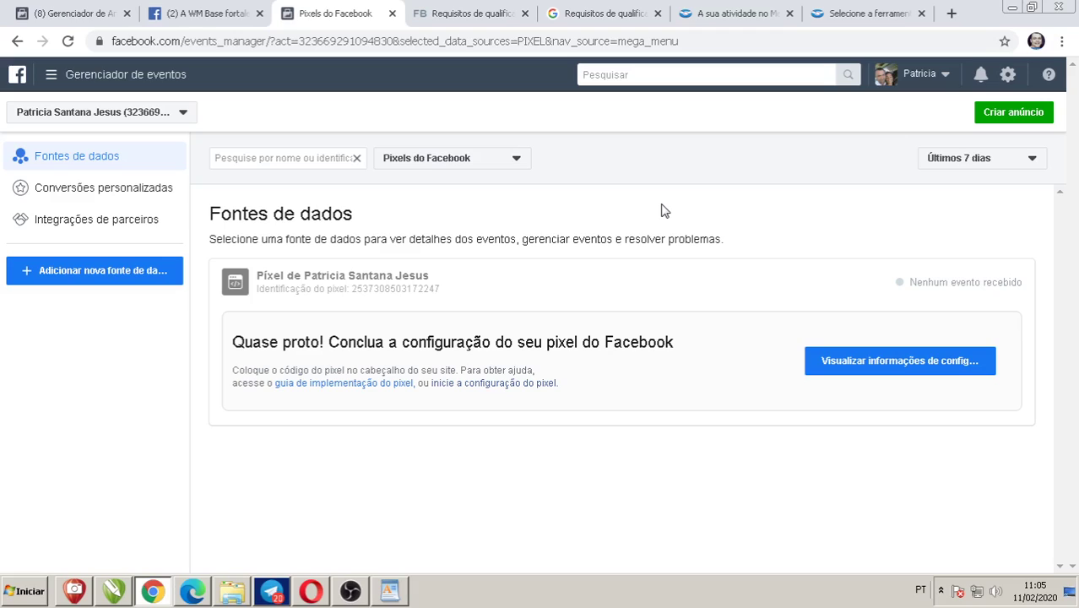
- Switch the Events Manager to the WM BASE02 ad account
{"action": "left_click", "coordinate": [186, 114]}
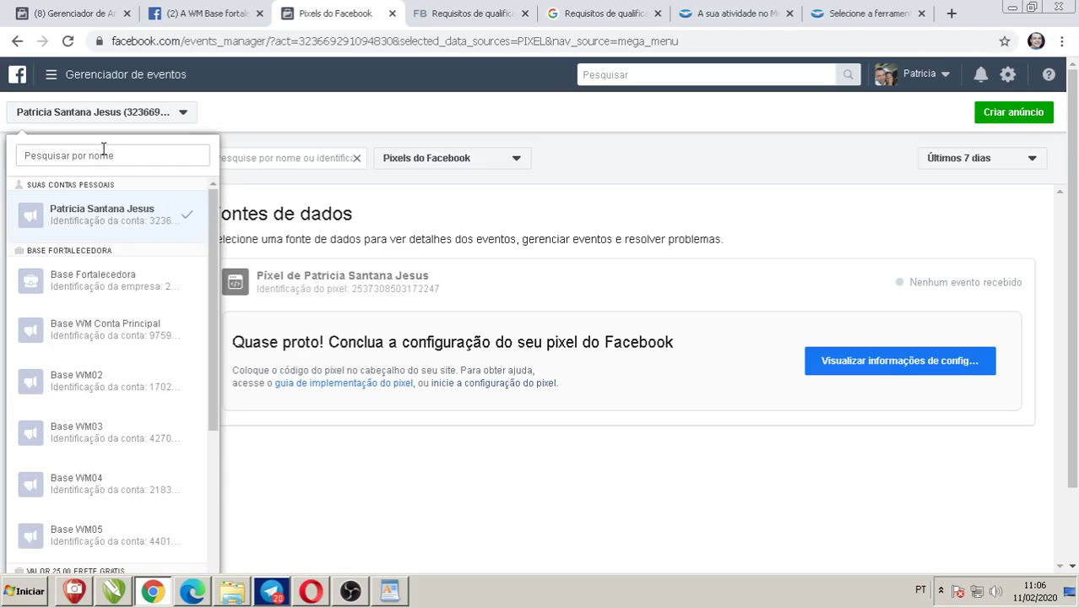
{"action": "scroll", "coordinate": [101, 253], "scroll_direction": "down", "scroll_amount": 6}
{"action": "scroll", "coordinate": [153, 507], "scroll_direction": "down", "scroll_amount": 2}
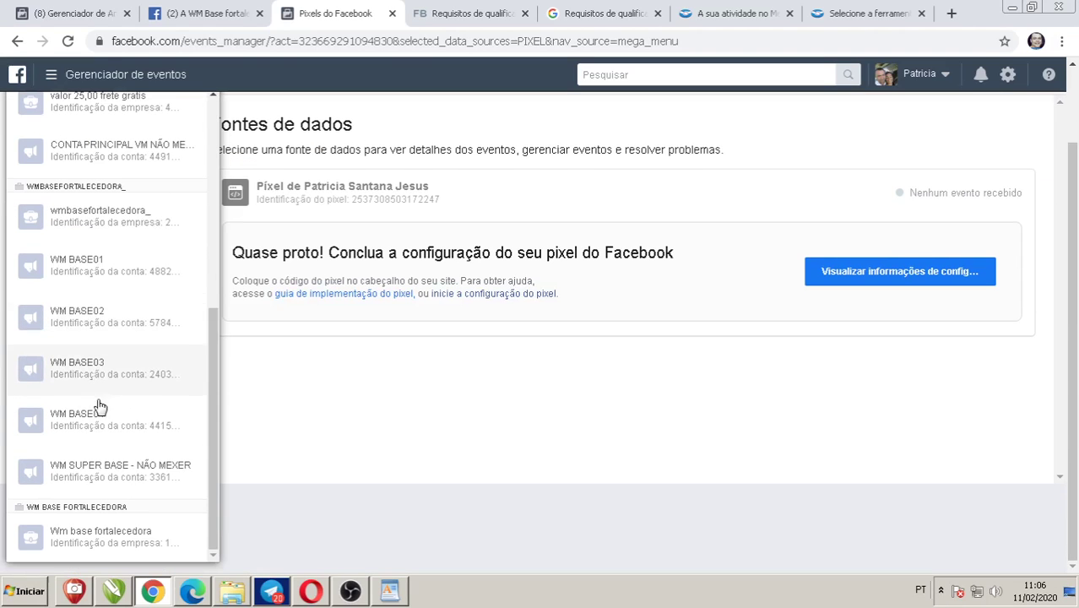
{"action": "left_click", "coordinate": [110, 321]}
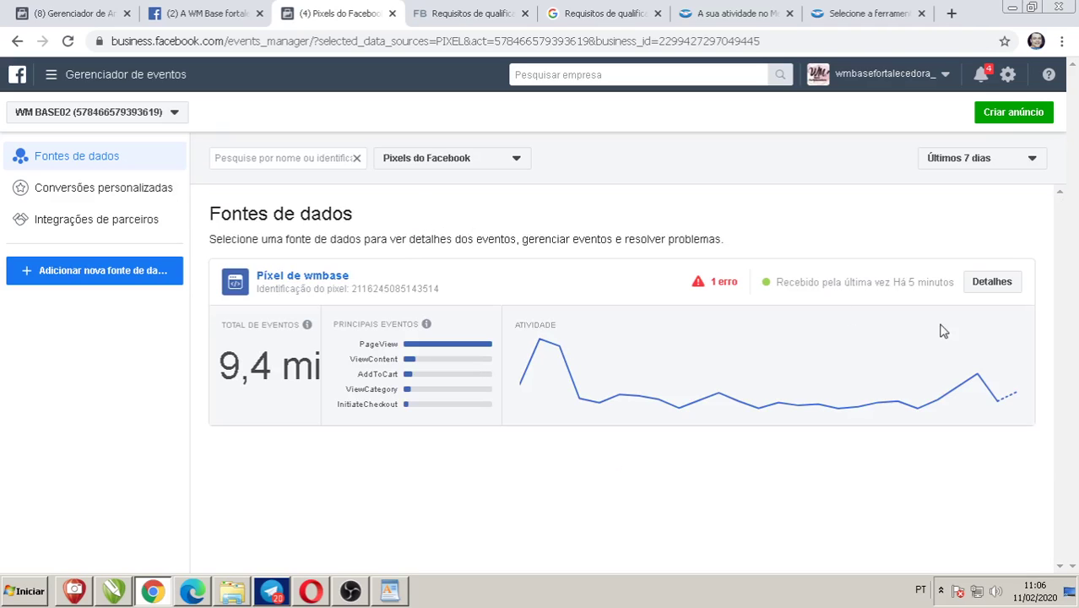
- Open the details of the wmbase pixel and review its list of recorded events
{"action": "left_click", "coordinate": [993, 286]}
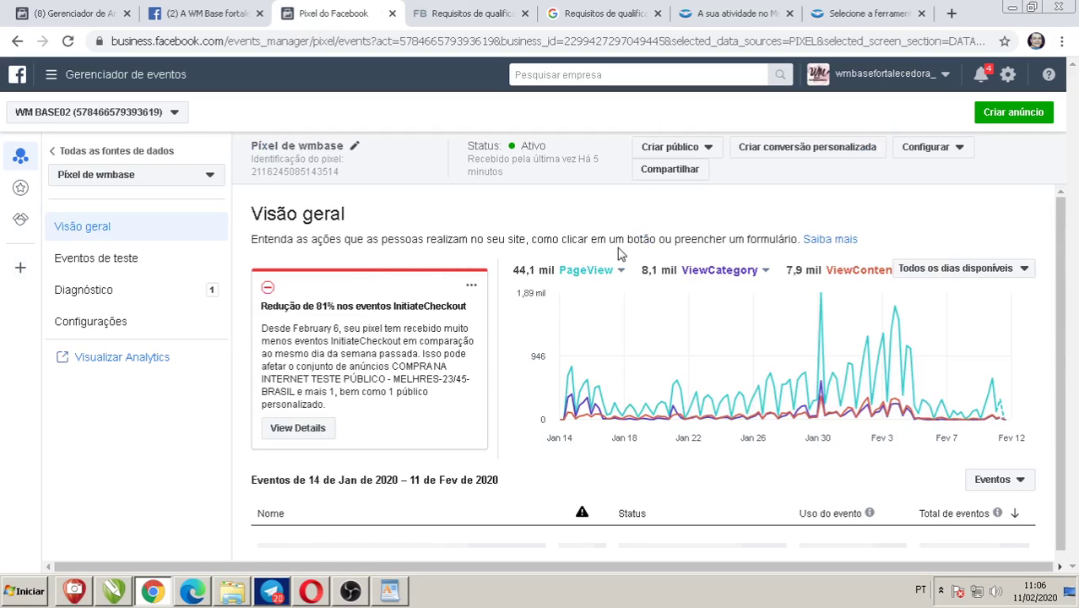
{"action": "scroll", "coordinate": [615, 252], "scroll_direction": "down", "scroll_amount": 1}
{"action": "scroll", "coordinate": [611, 250], "scroll_direction": "down", "scroll_amount": 3}
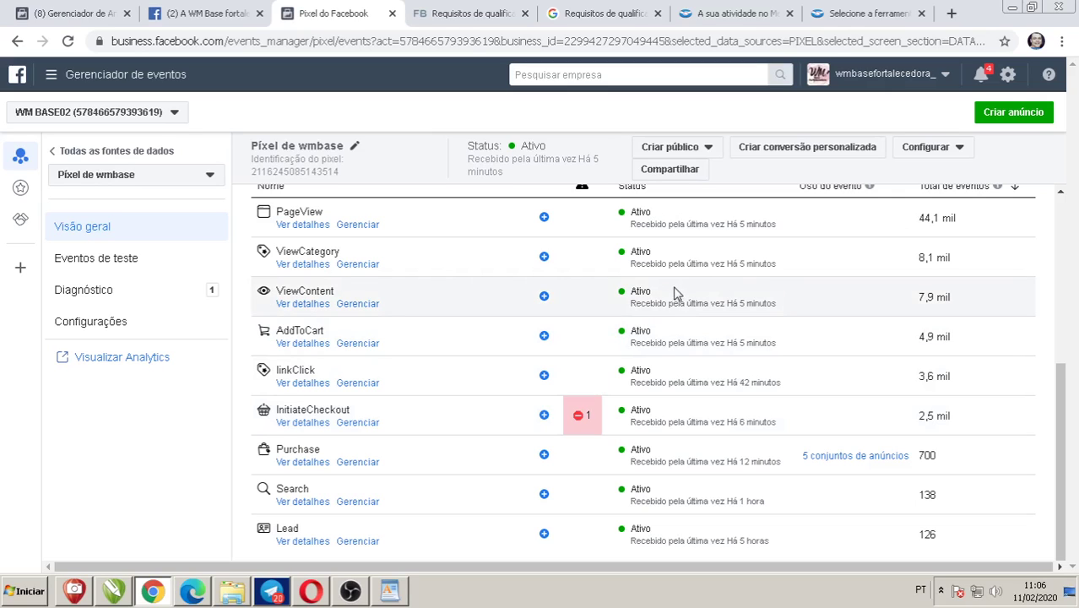
{"action": "scroll", "coordinate": [814, 278], "scroll_direction": "up", "scroll_amount": 2}
{"action": "scroll", "coordinate": [874, 373], "scroll_direction": "down", "scroll_amount": 1}
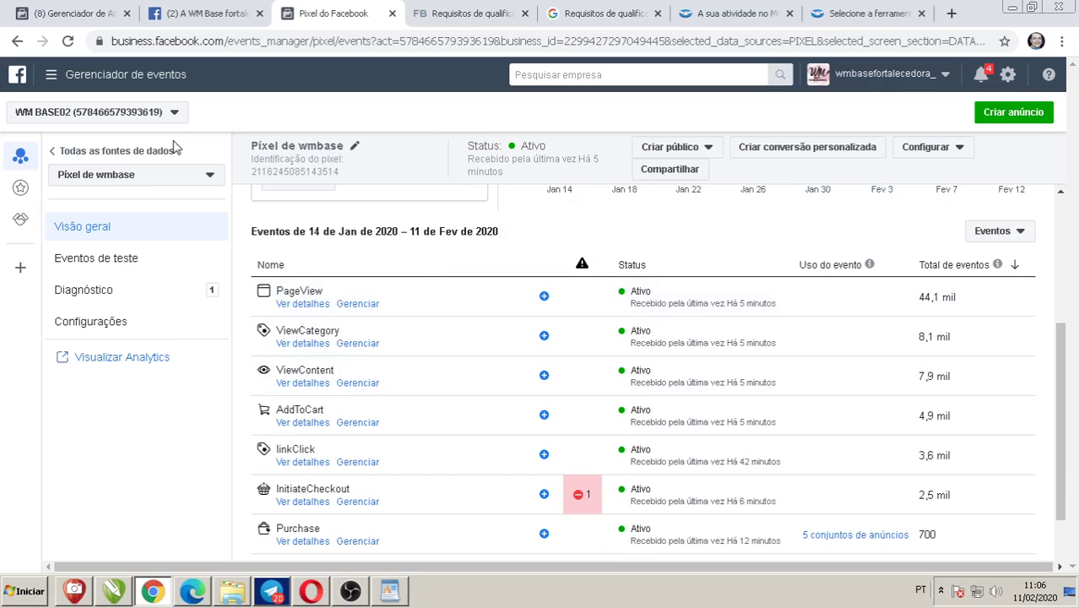
{"action": "left_click", "coordinate": [159, 118]}
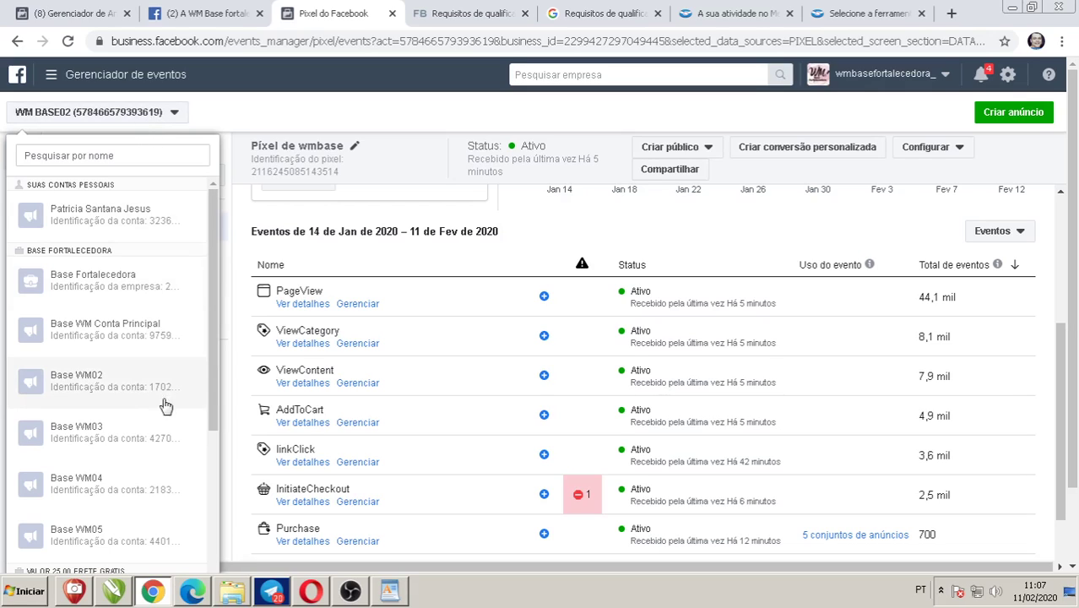
{"action": "left_click", "coordinate": [138, 387]}
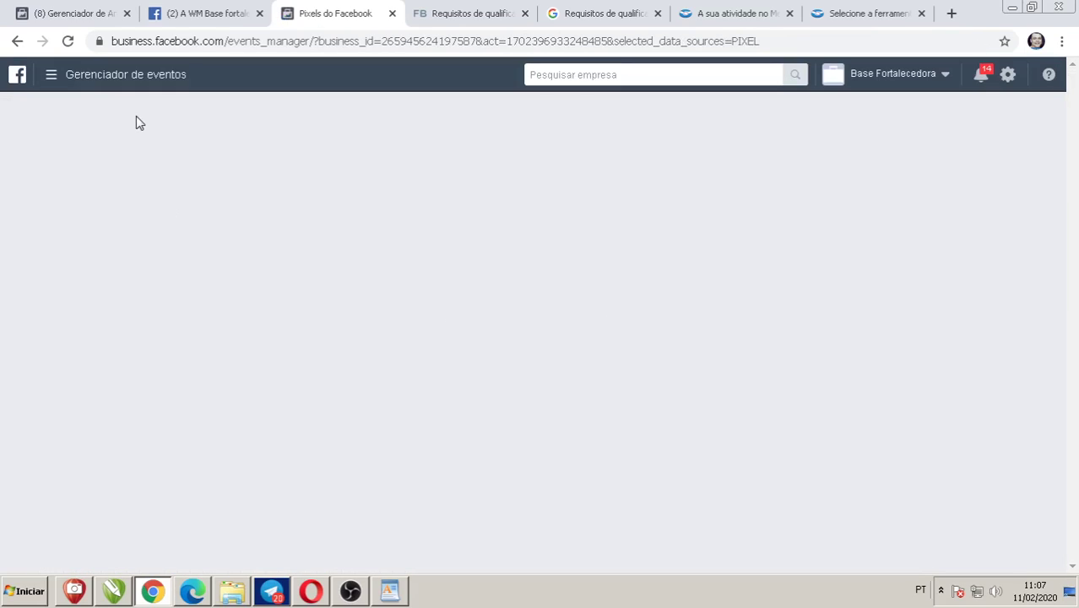
{"action": "left_click", "coordinate": [101, 78]}
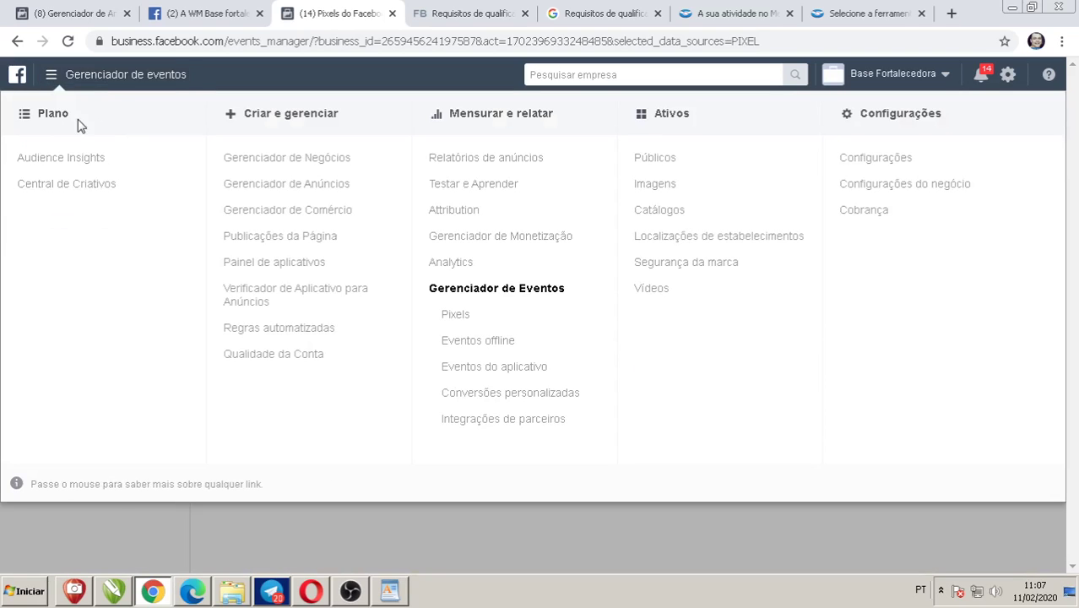
{"action": "left_click", "coordinate": [96, 76]}
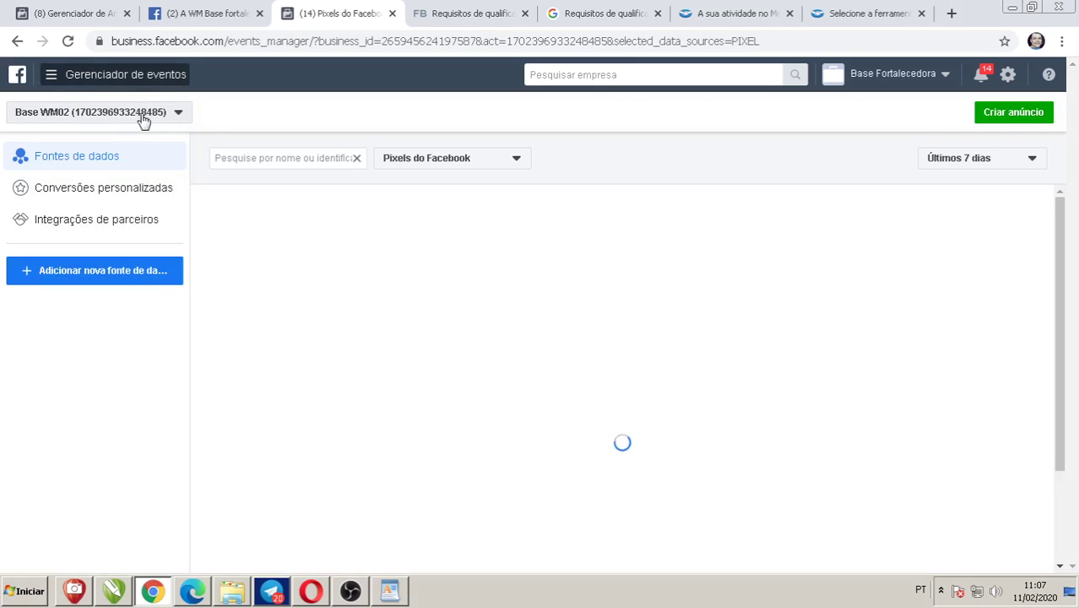
{"action": "left_click", "coordinate": [139, 115]}
{"action": "scroll", "coordinate": [150, 190], "scroll_direction": "down", "scroll_amount": 5}
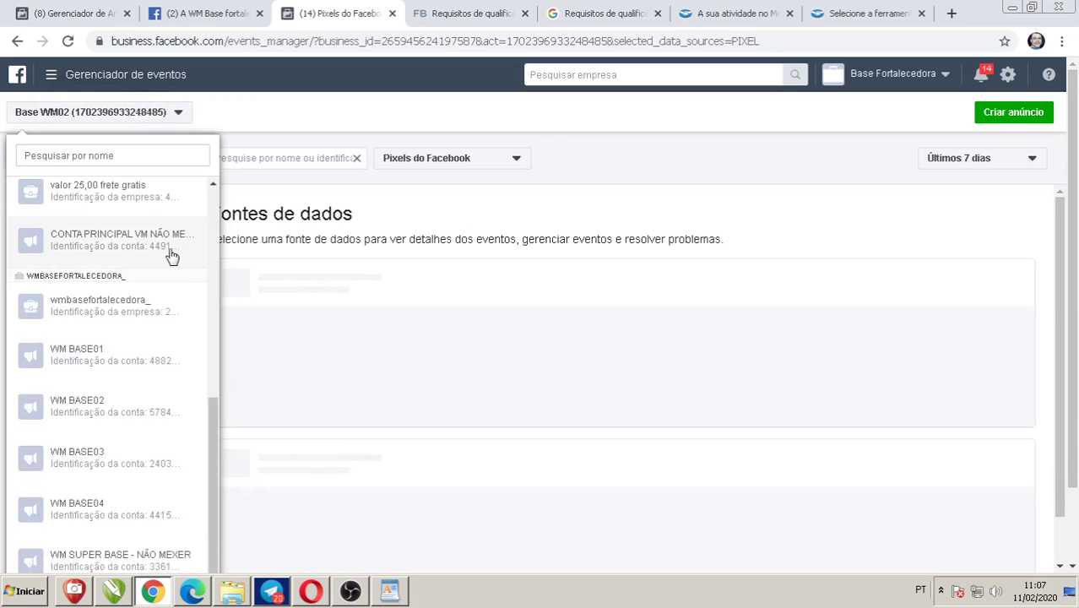
{"action": "left_click", "coordinate": [120, 414]}
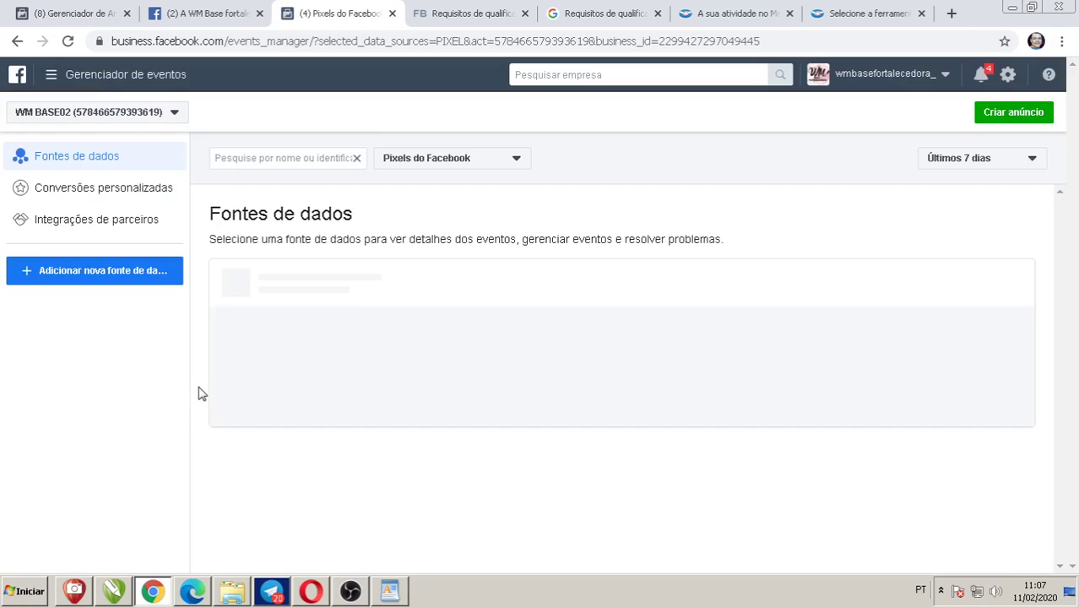
- Open Gerenciador de Anúncios for the WM BASE02 account and review the campaigns' results and cost per purchase
{"action": "left_click", "coordinate": [135, 77]}
{"action": "left_click", "coordinate": [287, 186]}
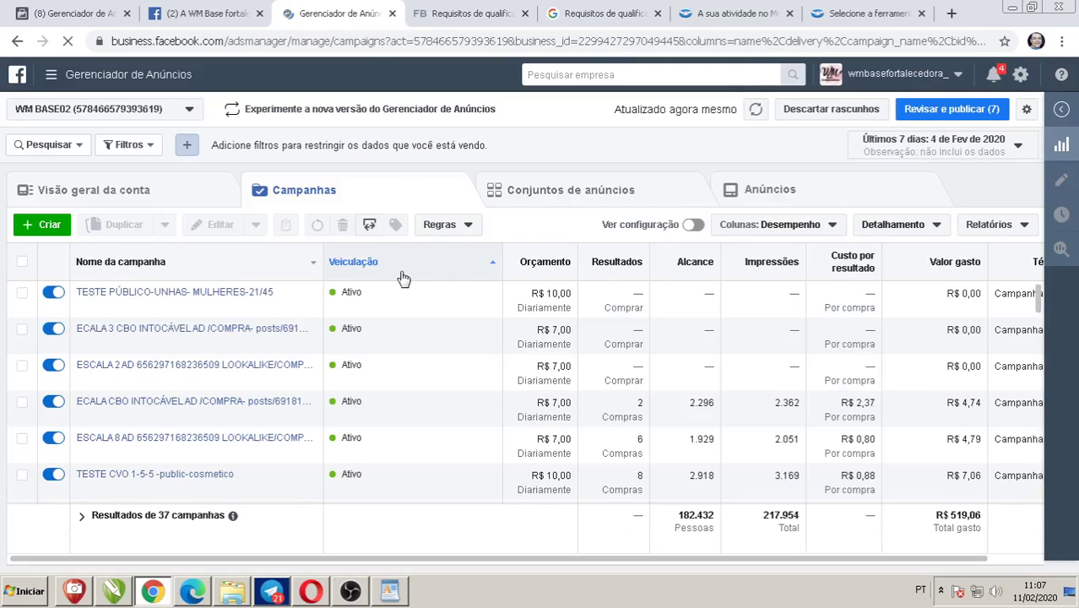
{"action": "scroll", "coordinate": [448, 346], "scroll_direction": "down", "scroll_amount": 1}
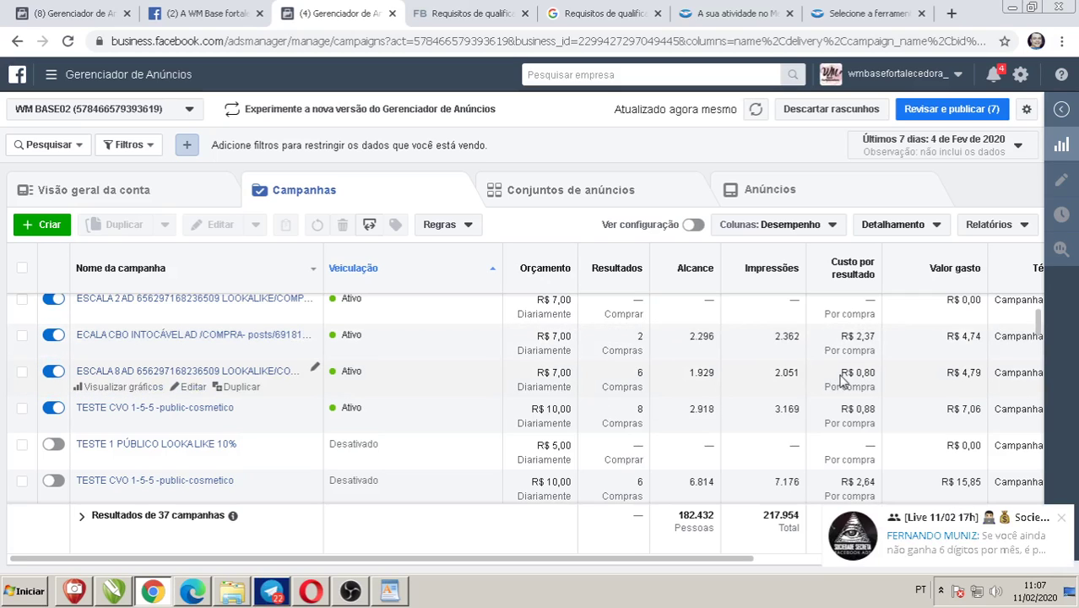
- Show the ad sets of the ESCALA 8 AD campaign using the WM PERFORMANCE column preset
{"action": "mouse_move", "coordinate": [848, 380]}
{"action": "left_mouse_down"}
{"action": "mouse_move", "coordinate": [860, 376]}
{"action": "mouse_move", "coordinate": [865, 390]}
{"action": "mouse_move", "coordinate": [867, 380]}
{"action": "left_mouse_up"}
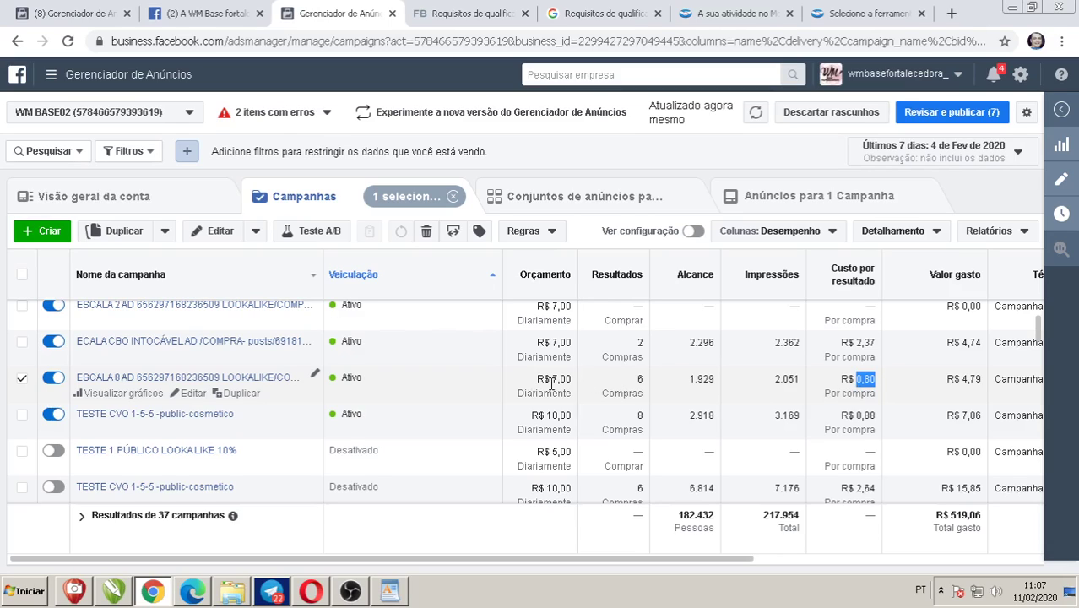
{"action": "left_click_drag", "start_coordinate": [537, 381], "coordinate": [565, 383]}
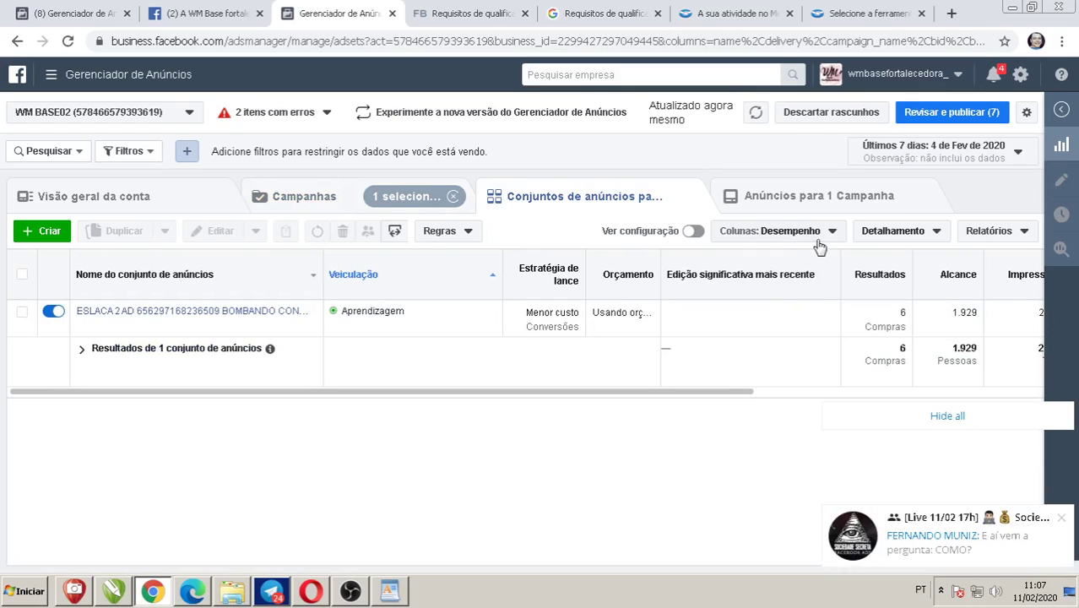
{"action": "left_click", "coordinate": [817, 237]}
{"action": "scroll", "coordinate": [802, 363], "scroll_direction": "down", "scroll_amount": 1}
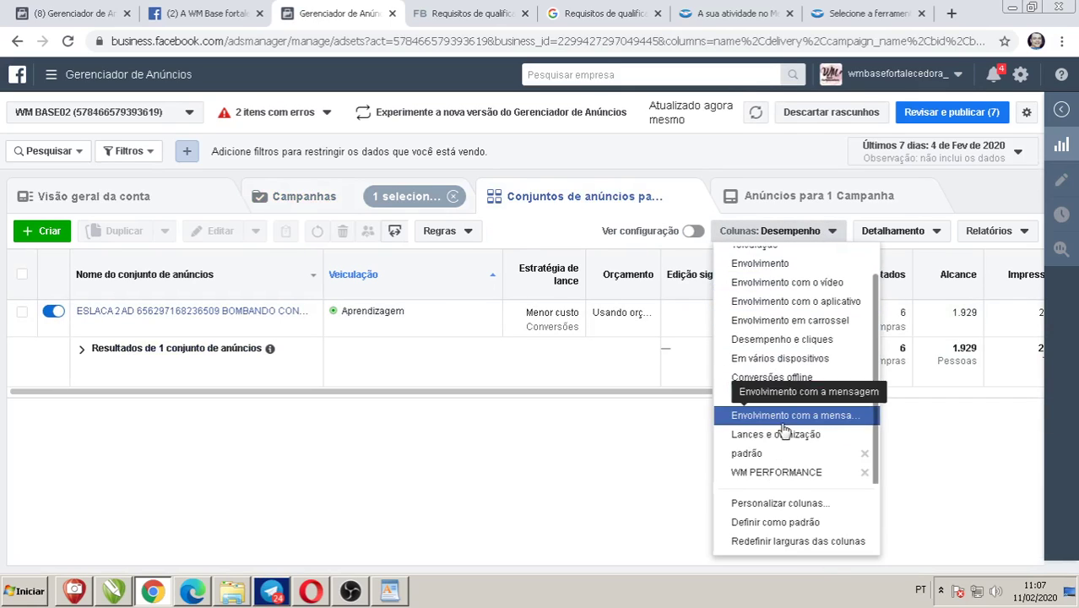
{"action": "left_click", "coordinate": [770, 474]}
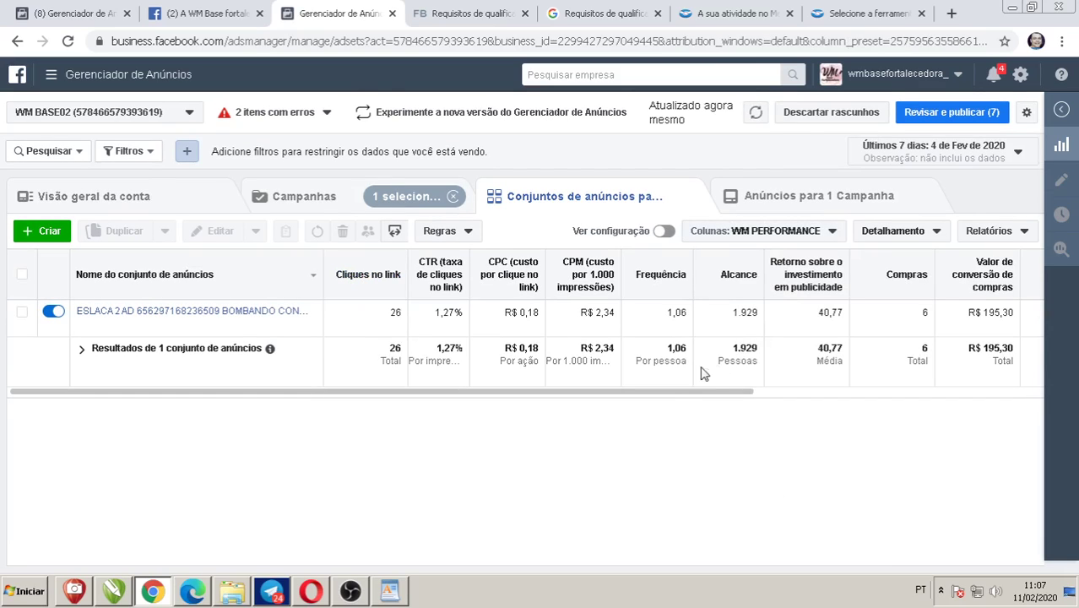
- Review the ad set's return on ad spend, purchase conversion value, cost per purchase and total amount spent
{"action": "left_click_drag", "start_coordinate": [638, 398], "coordinate": [865, 400]}
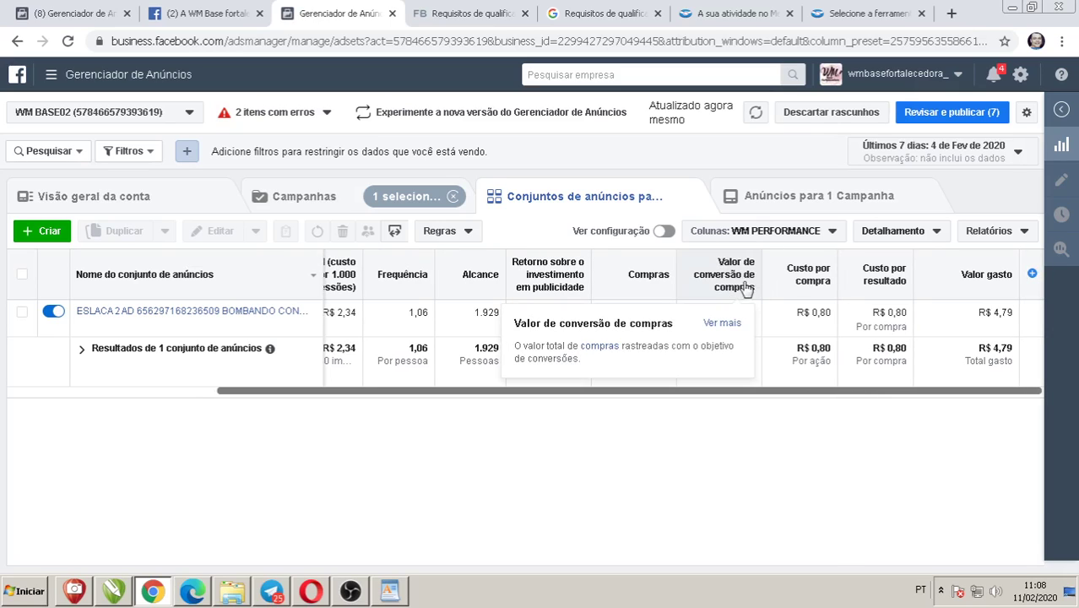
{"action": "mouse_move", "coordinate": [747, 286]}
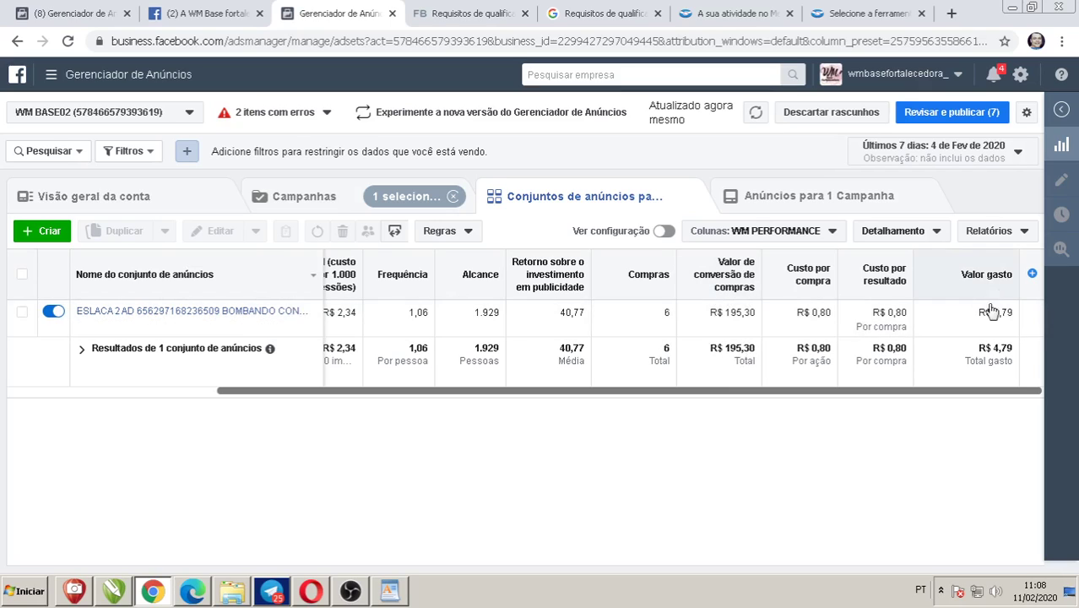
{"action": "left_click_drag", "start_coordinate": [993, 352], "coordinate": [1013, 353]}
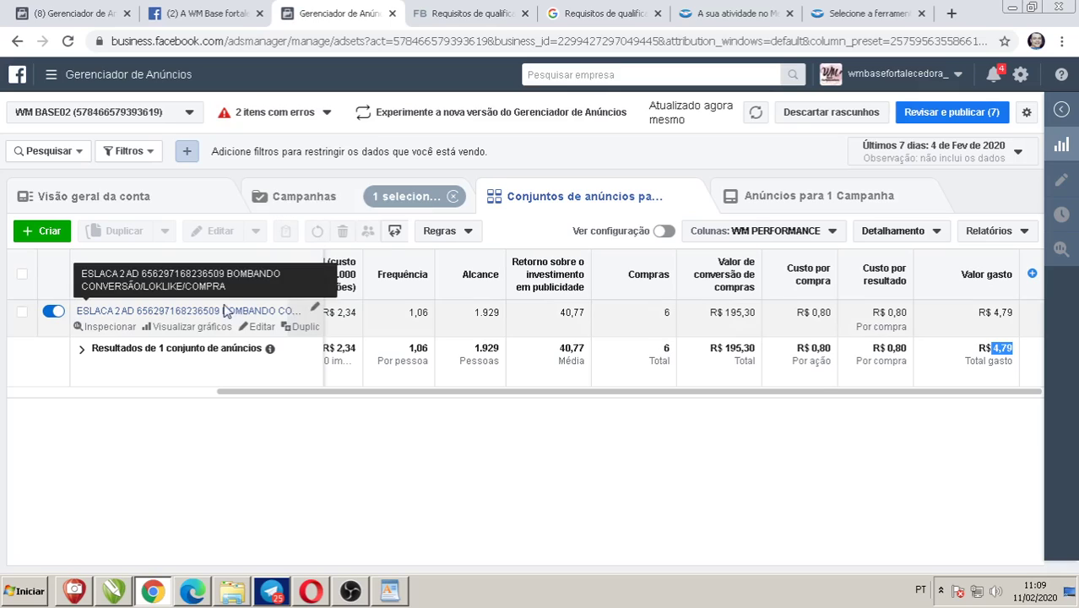
- Open the ESLACA 2 AD ad set for editing and go to its Default name - Conversões ad
{"action": "left_click", "coordinate": [251, 332]}
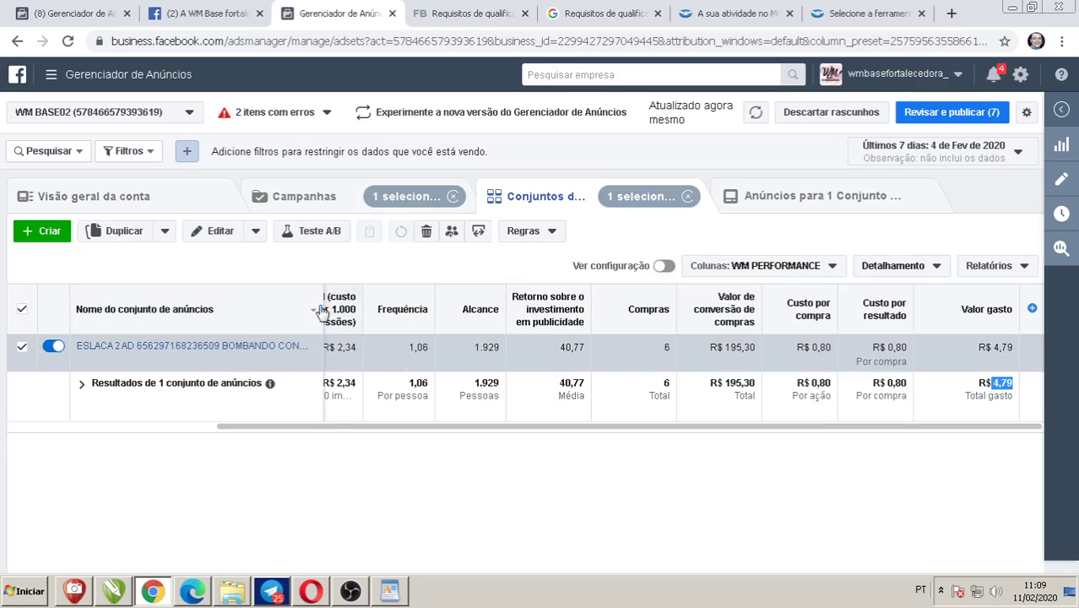
{"action": "left_click", "coordinate": [259, 362]}
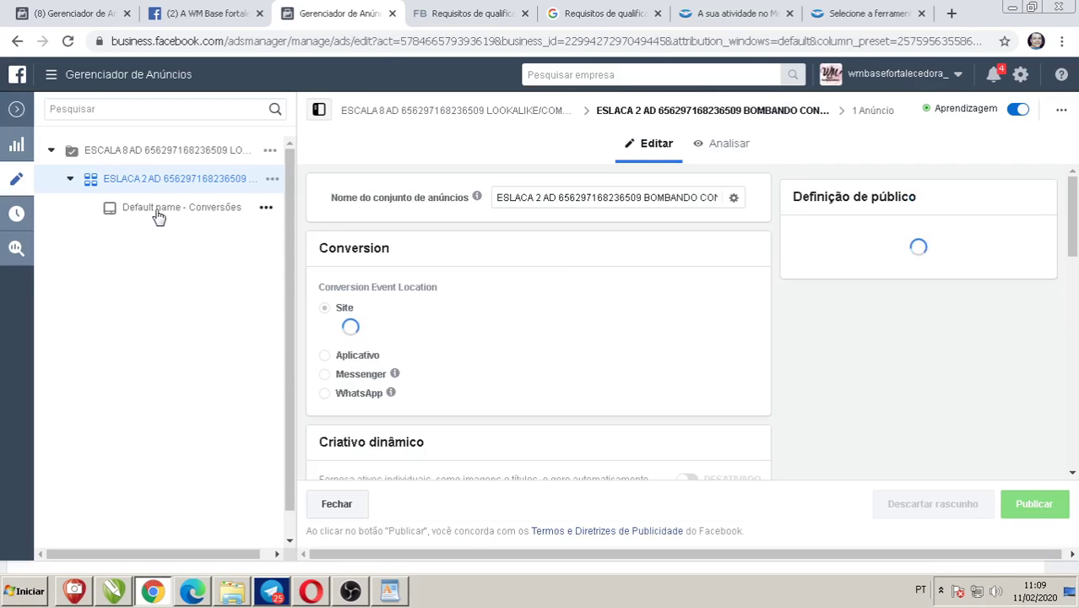
{"action": "left_click", "coordinate": [162, 217]}
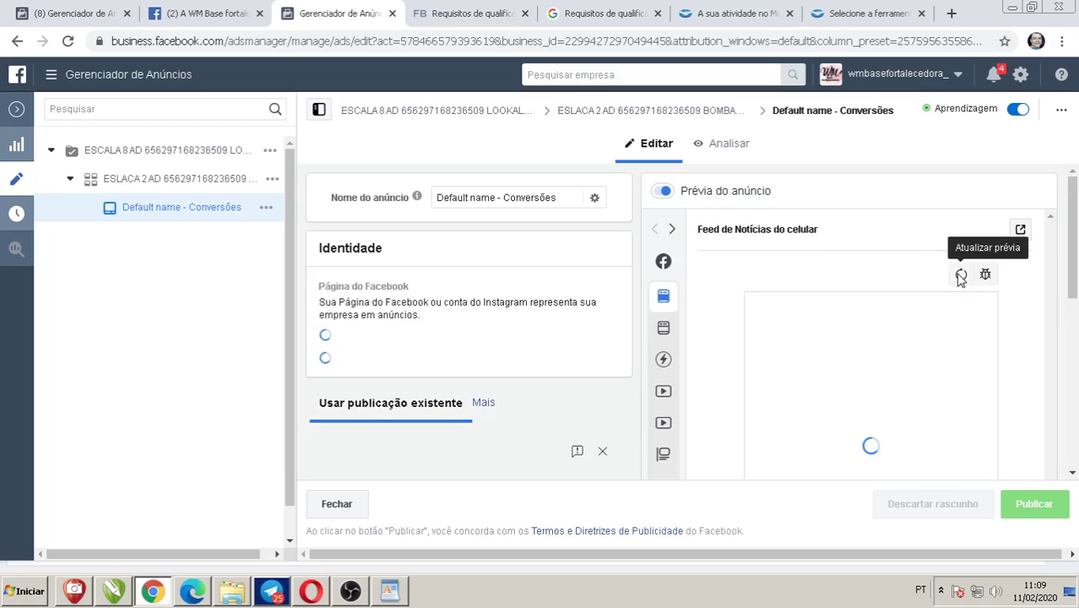
- Refresh the ad preview and open the ad's Facebook post with comments
{"action": "left_click", "coordinate": [961, 275]}
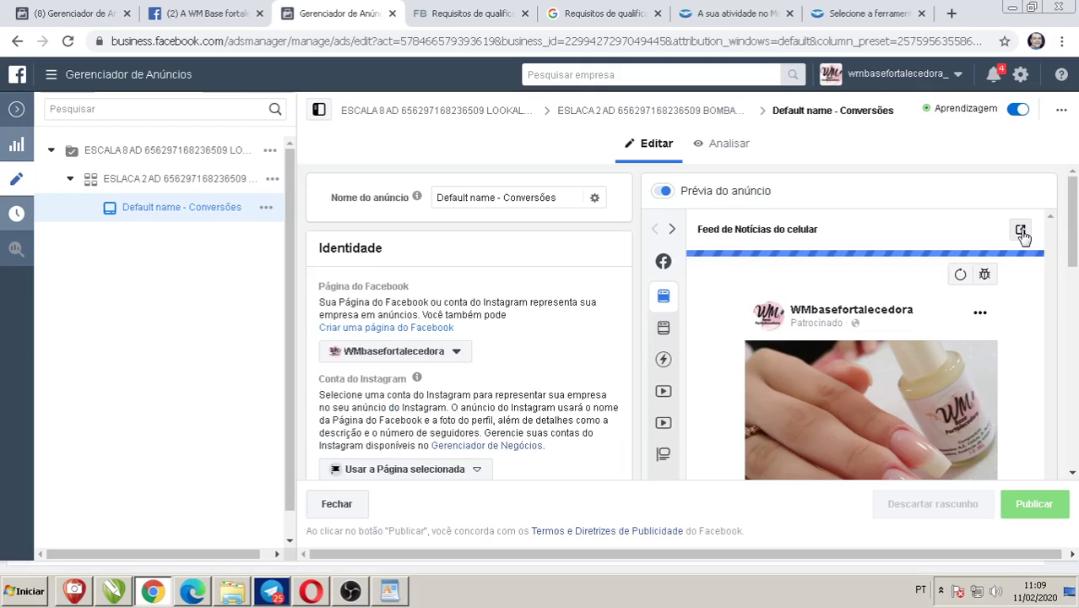
{"action": "left_click", "coordinate": [1021, 233]}
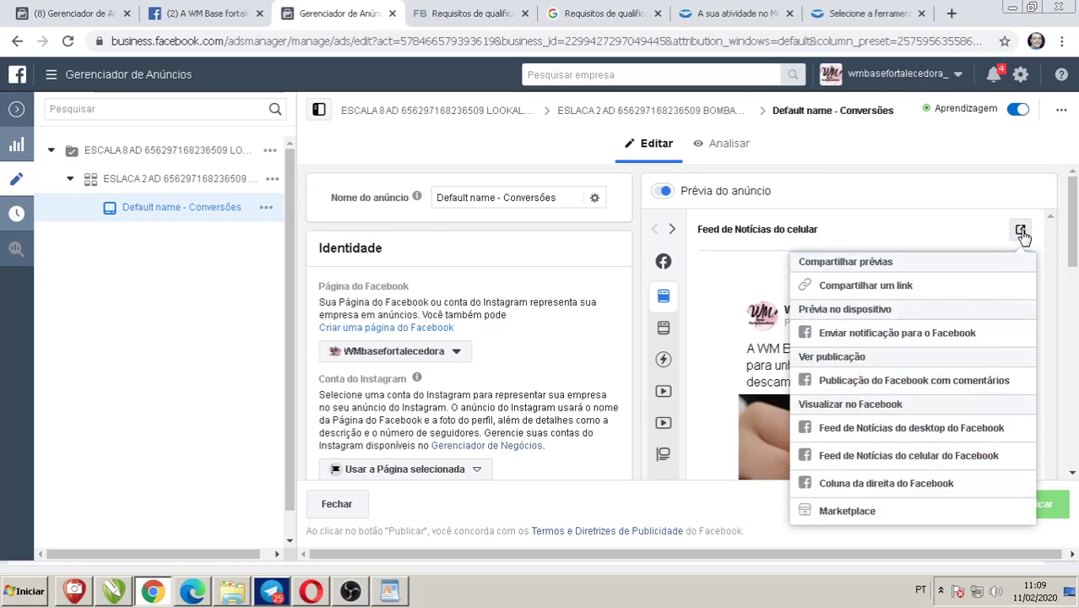
{"action": "left_click", "coordinate": [971, 384]}
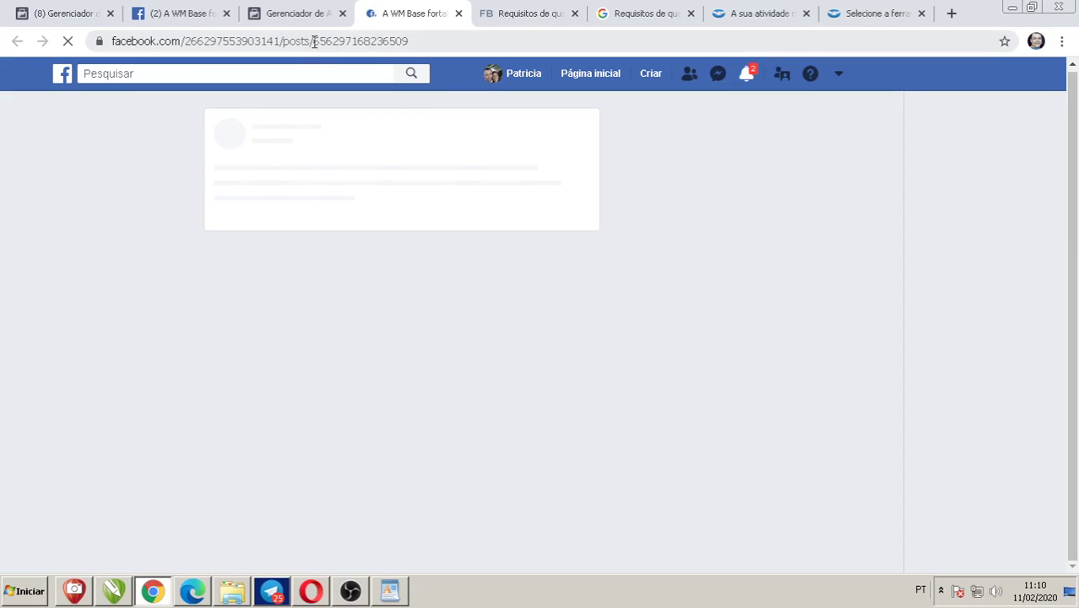
- Copy the post ID from the end of the Facebook post's web address
{"action": "left_click_drag", "start_coordinate": [312, 40], "coordinate": [414, 39]}
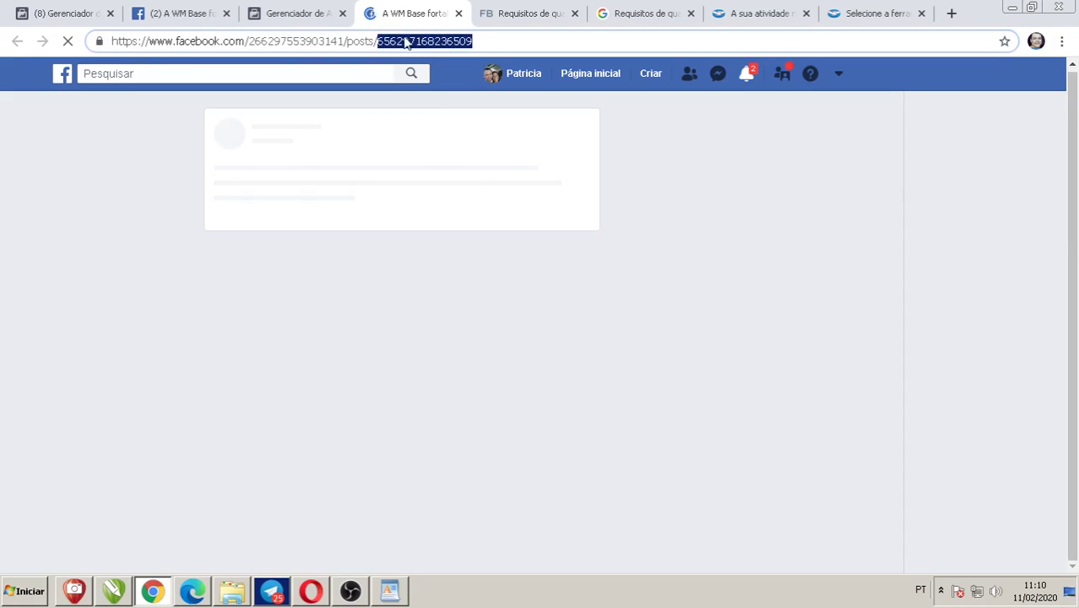
{"action": "right_click", "coordinate": [405, 39]}
{"action": "left_click", "coordinate": [448, 75]}
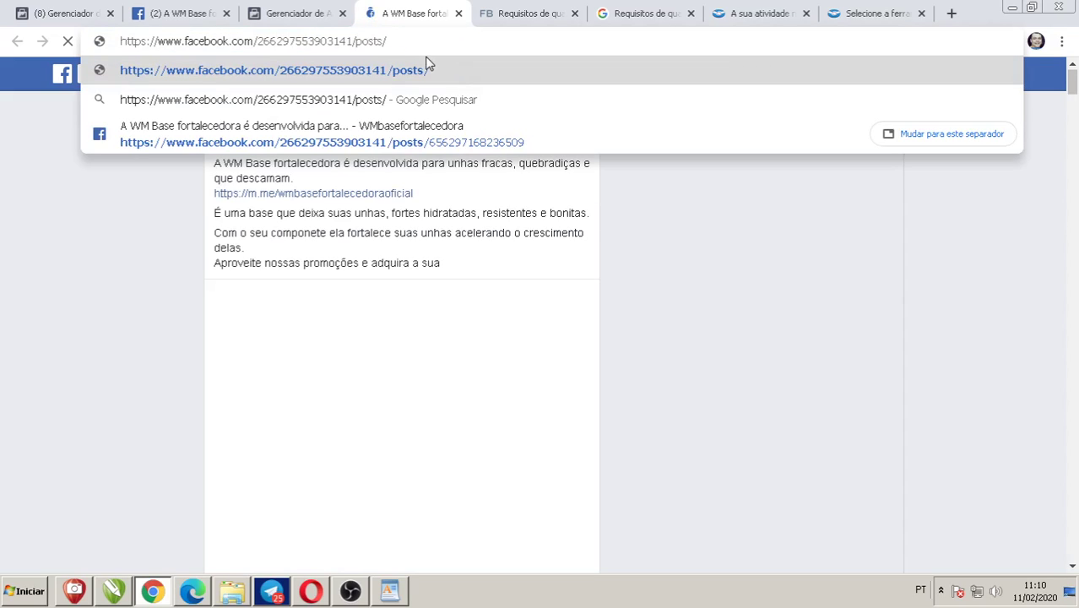
{"action": "key", "text": "ctrl+z"}
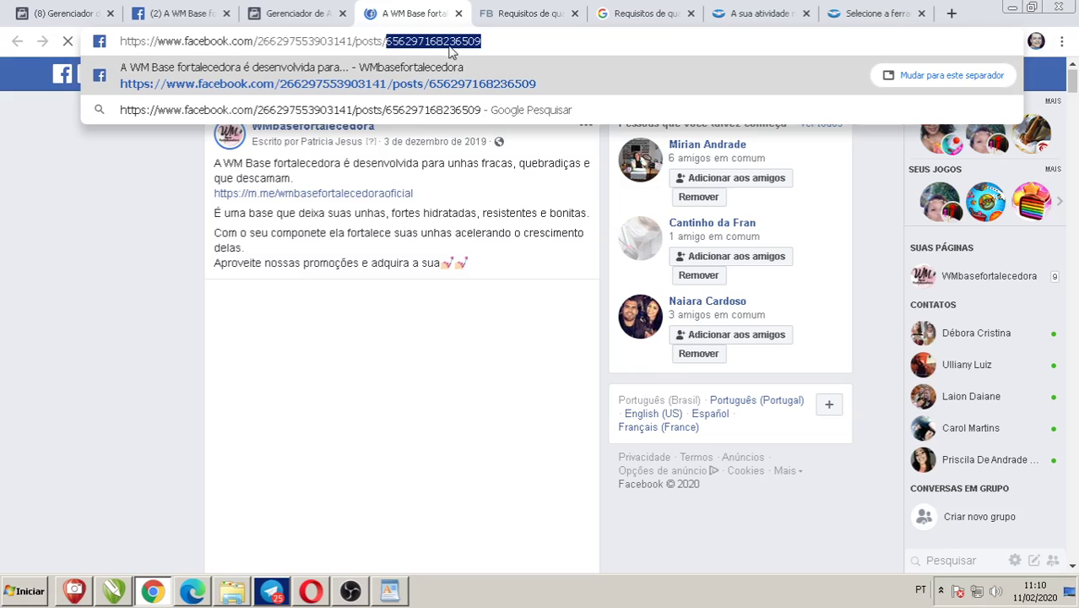
{"action": "right_click", "coordinate": [448, 44]}
{"action": "left_click", "coordinate": [478, 97]}
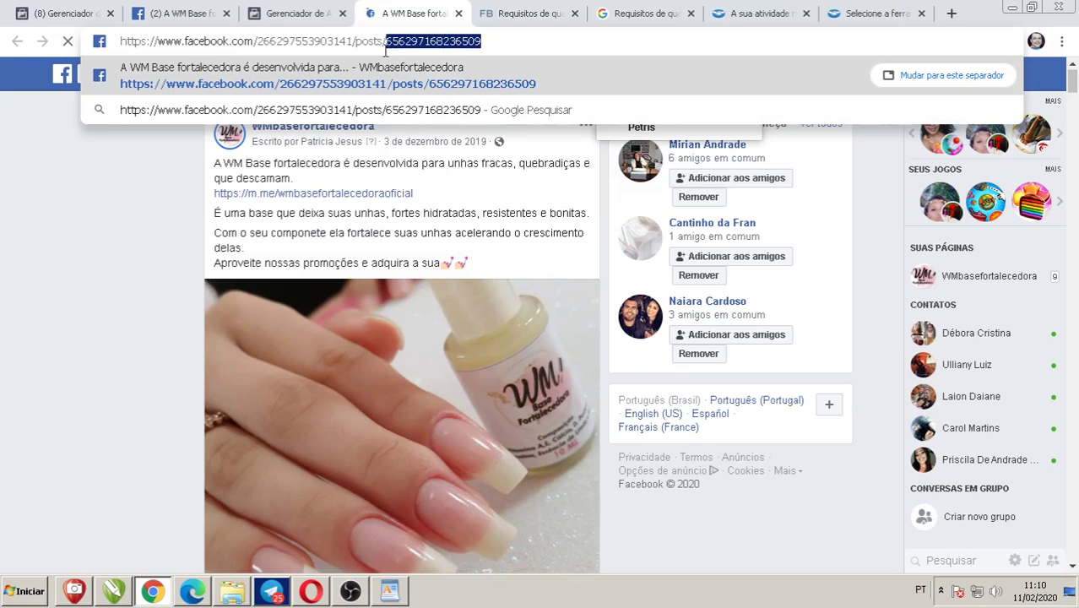
- Review the Facebook post's reactions and comments, and close the post
{"action": "scroll", "coordinate": [424, 239], "scroll_direction": "down", "scroll_amount": 2}
{"action": "scroll", "coordinate": [423, 239], "scroll_direction": "down", "scroll_amount": 4}
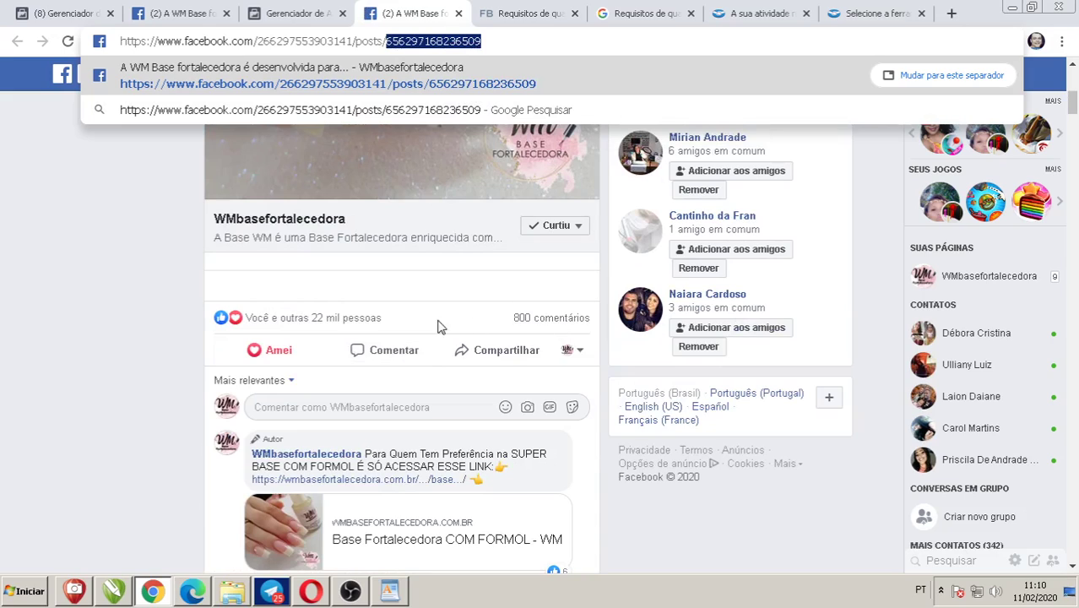
{"action": "mouse_move", "coordinate": [325, 324]}
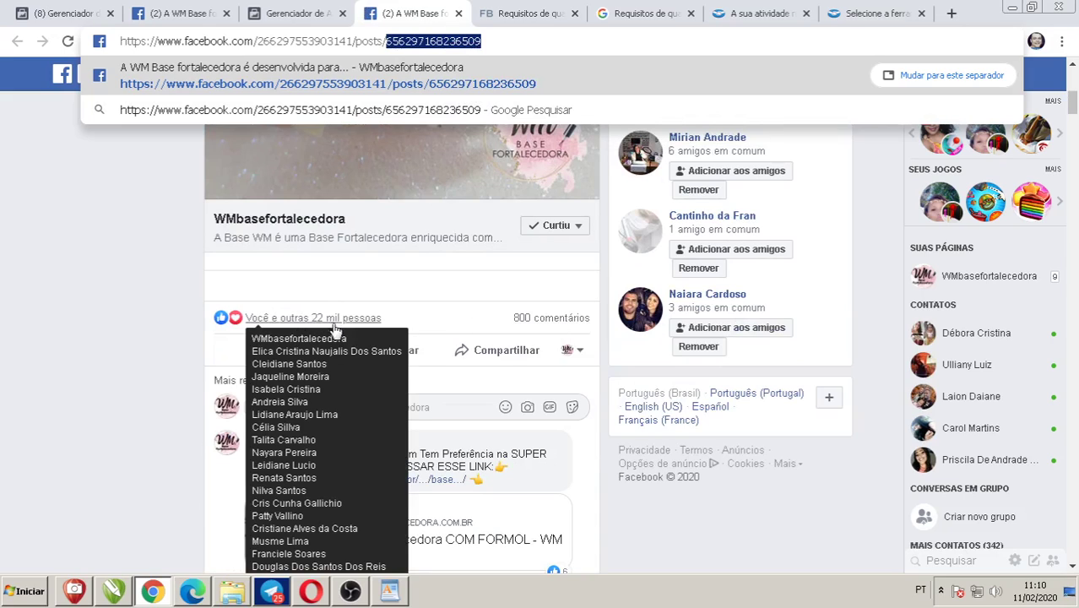
{"action": "scroll", "coordinate": [313, 337], "scroll_direction": "down", "scroll_amount": 10}
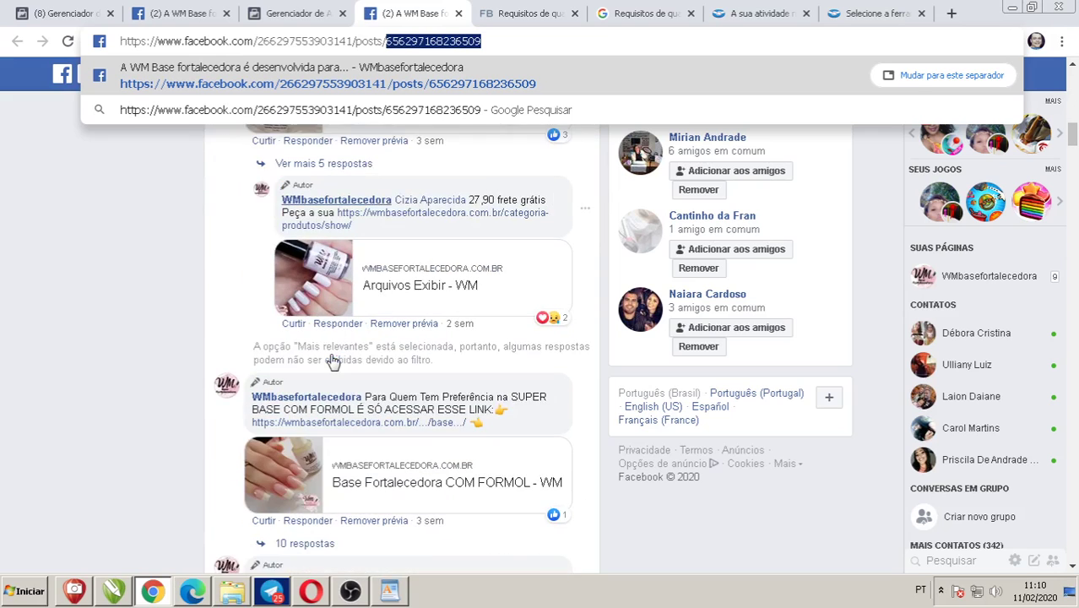
{"action": "scroll", "coordinate": [334, 361], "scroll_direction": "up", "scroll_amount": 10}
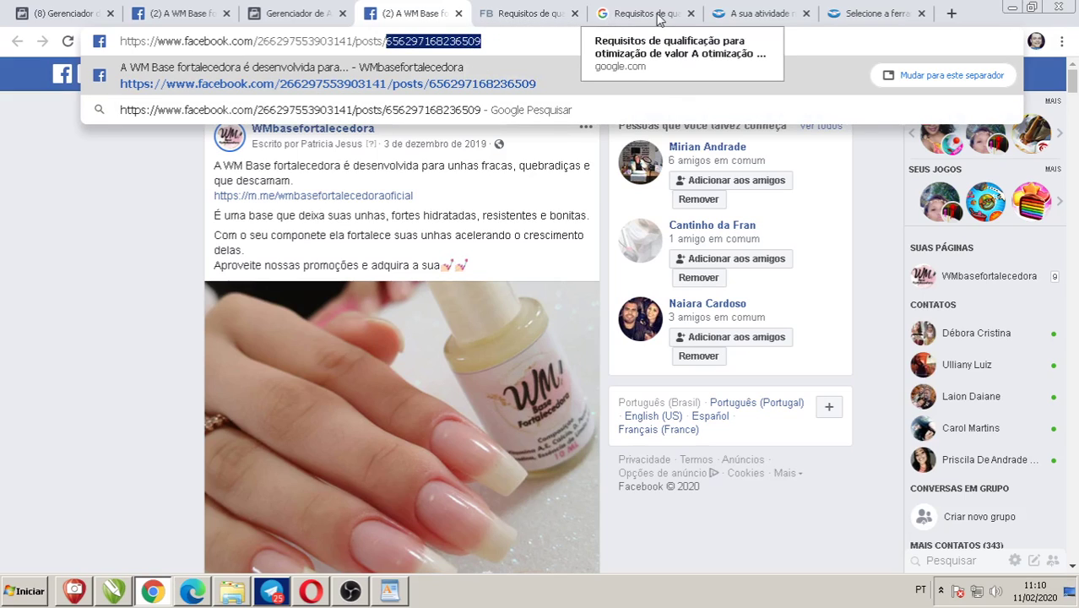
{"action": "left_click", "coordinate": [539, 41]}
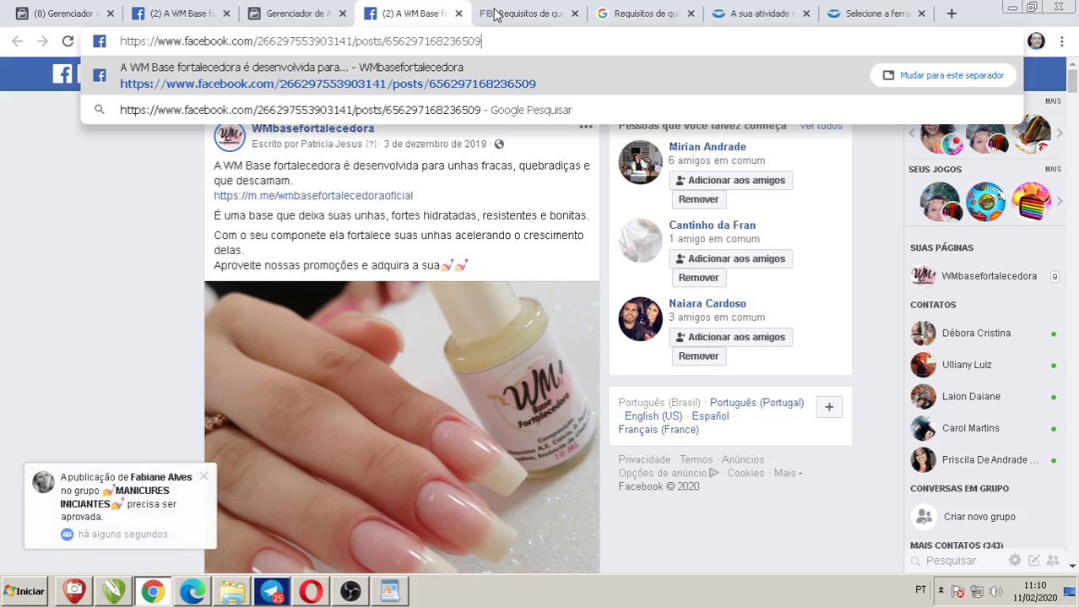
{"action": "left_click", "coordinate": [459, 14]}
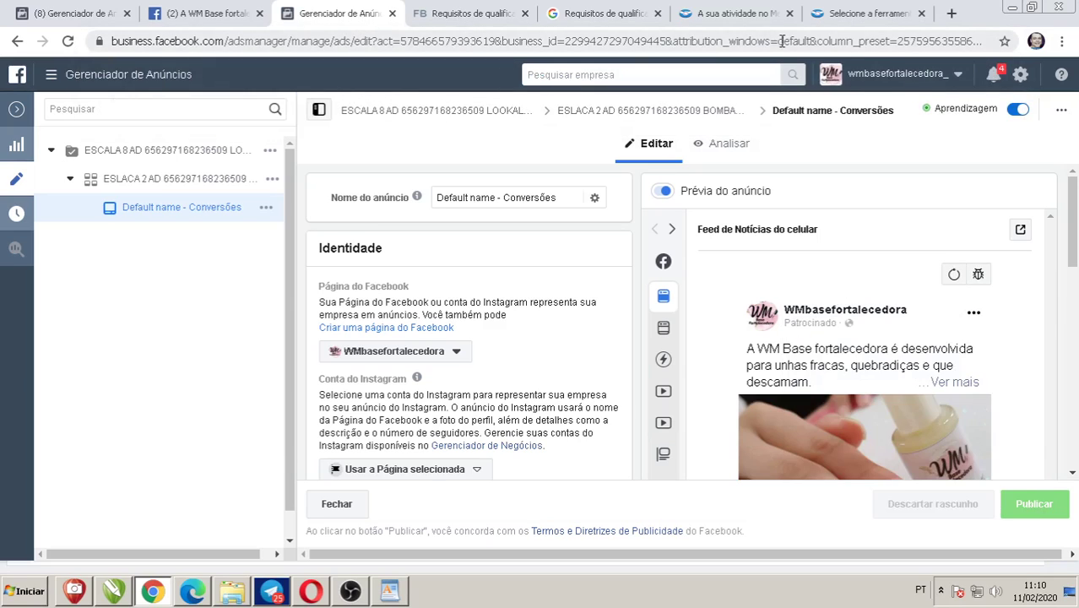
- Return to the Mercado Pago payment link page and bring up the copy options for the generated link
{"action": "left_click", "coordinate": [751, 15]}
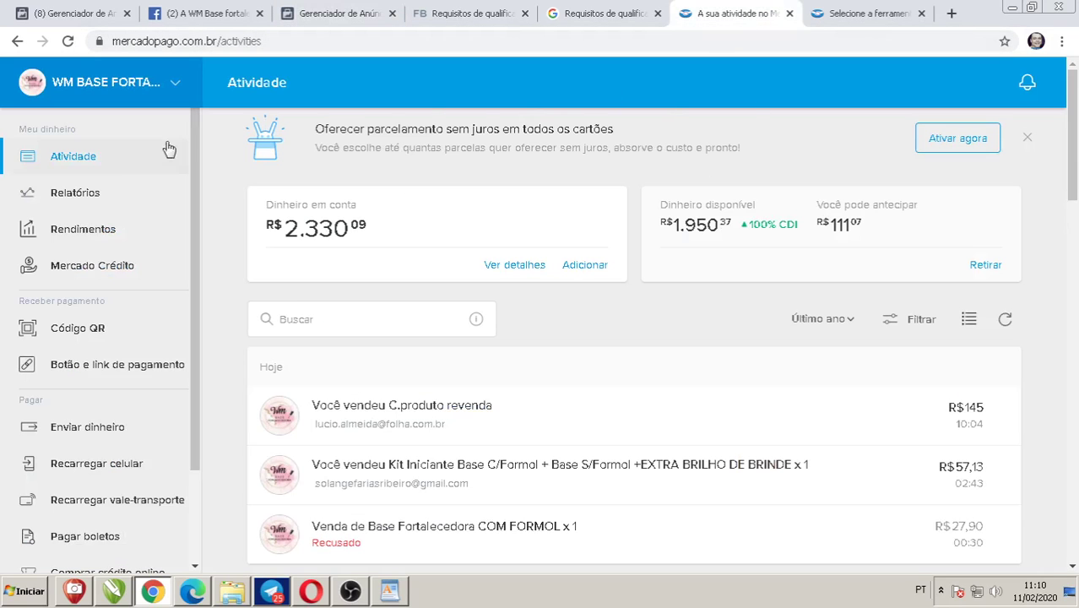
{"action": "left_click", "coordinate": [843, 23]}
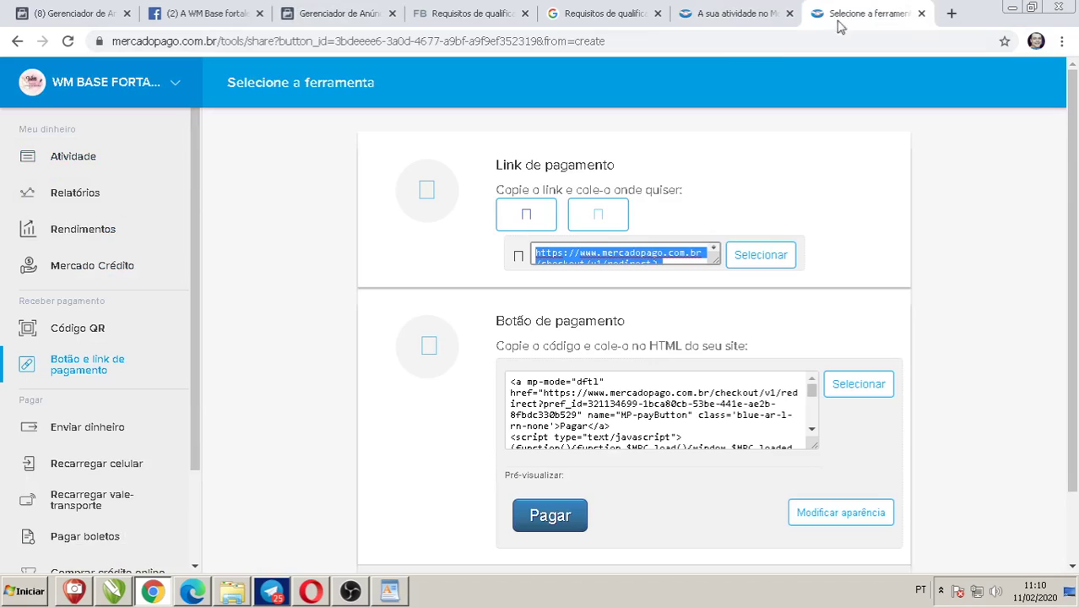
{"action": "right_click", "coordinate": [614, 265]}
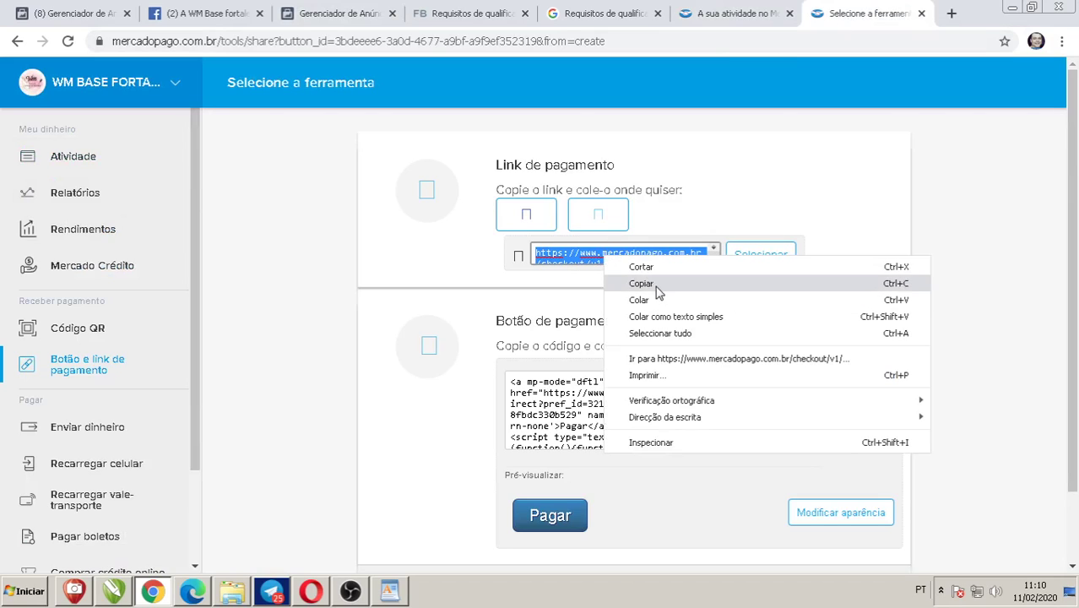
{"action": "left_click", "coordinate": [682, 214]}
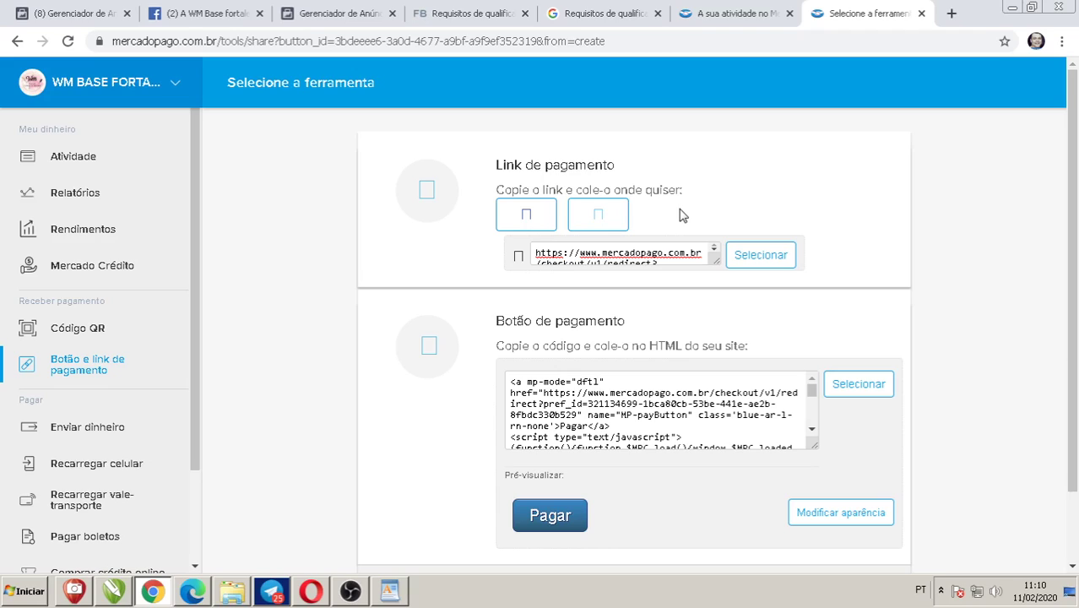